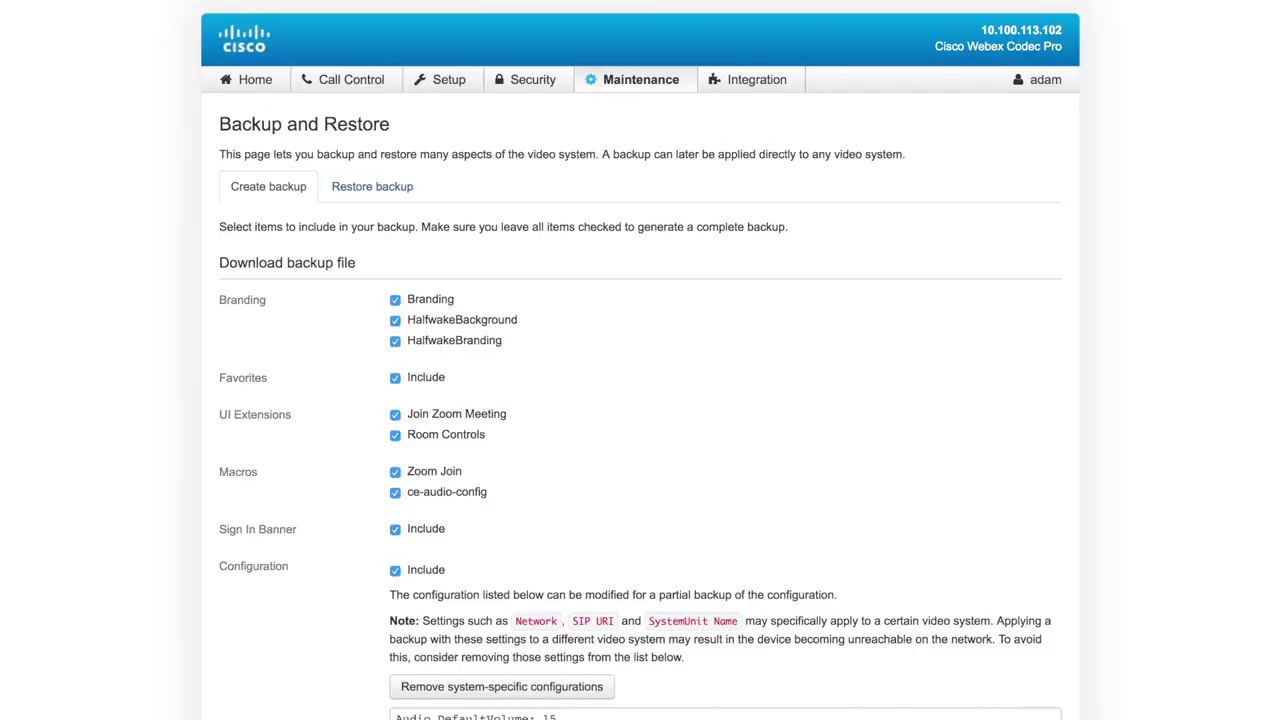
- Exclude the ce-audio-config macro from the backup while keeping the Zoom Join macro included
left_click(618, 80)
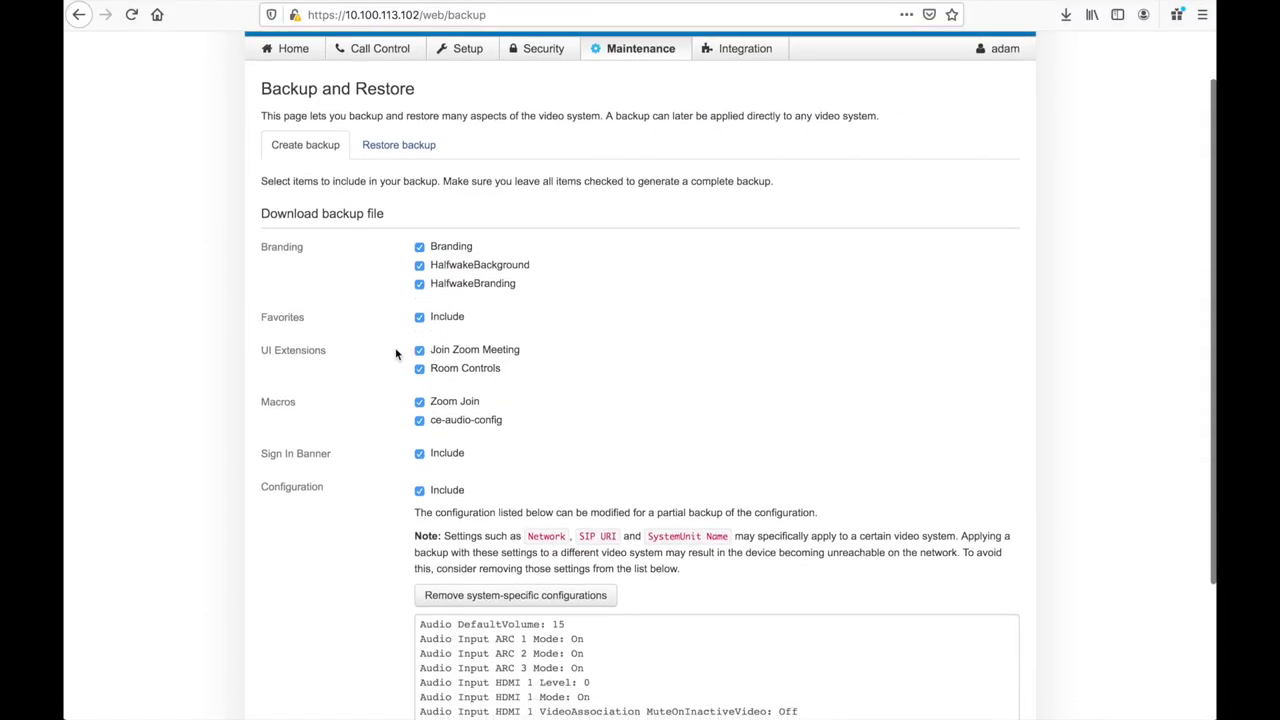
scroll(368, 414, "down", 3)
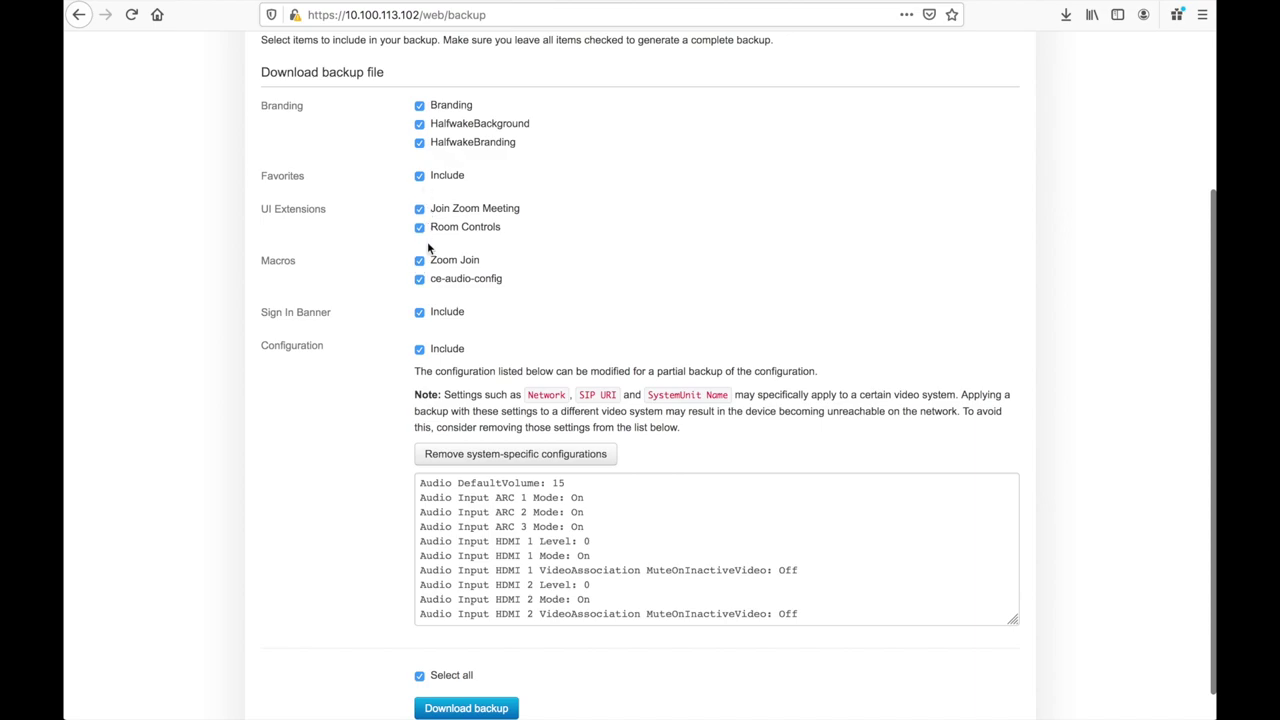
left_click(420, 261)
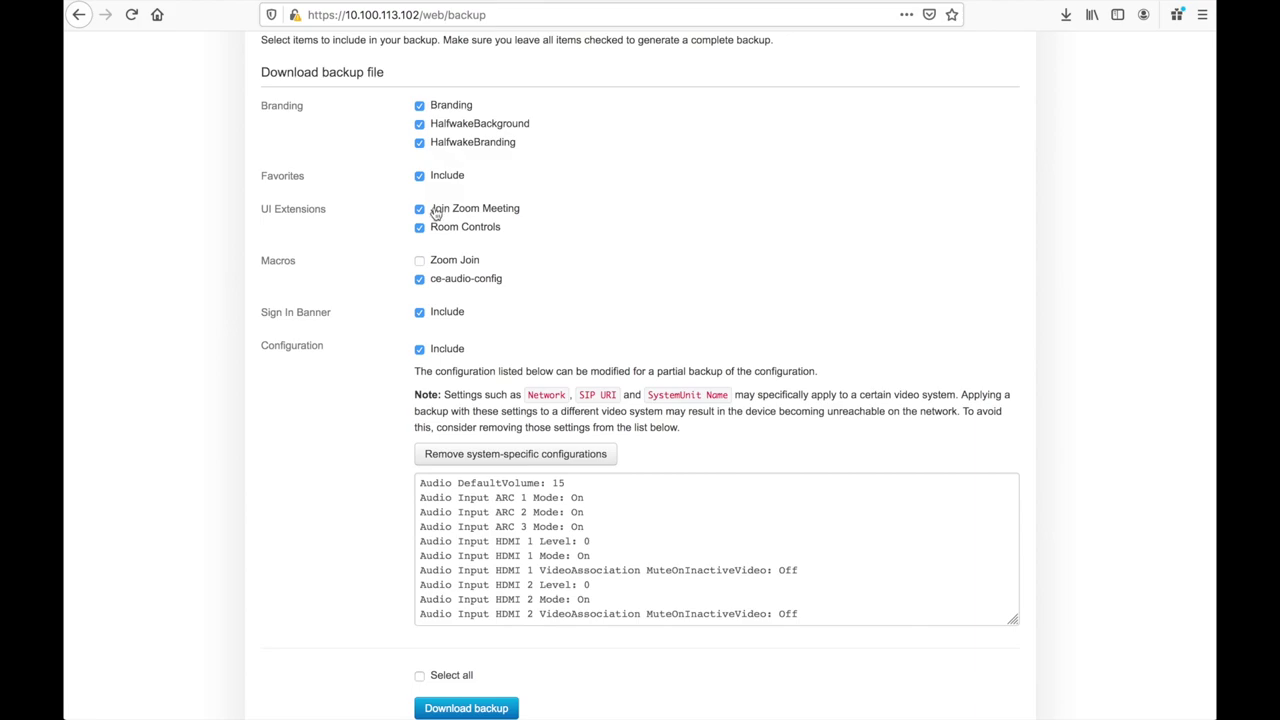
left_click(421, 262)
left_click(420, 281)
- Exclude the configuration from the backup and remove the system-specific configurations from its settings list
scroll(457, 492, "down", 2)
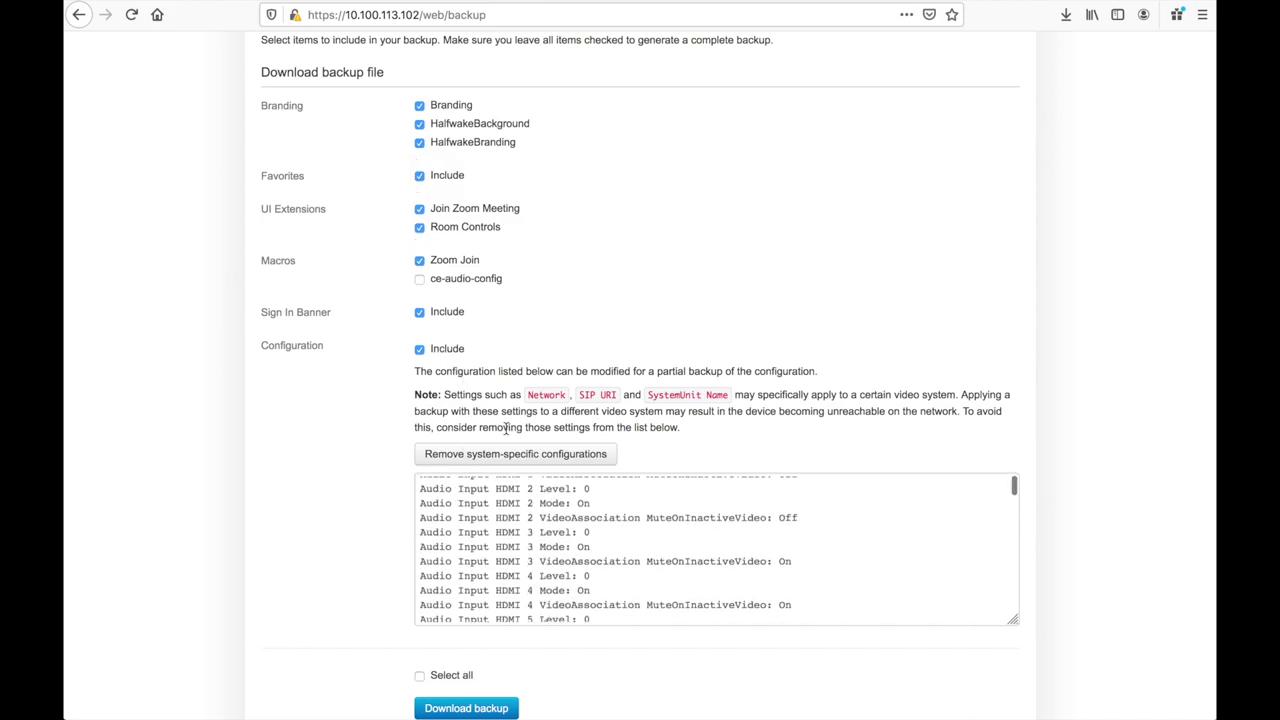
left_click(420, 349)
scroll(725, 528, "down", 6)
scroll(725, 528, "down", 3)
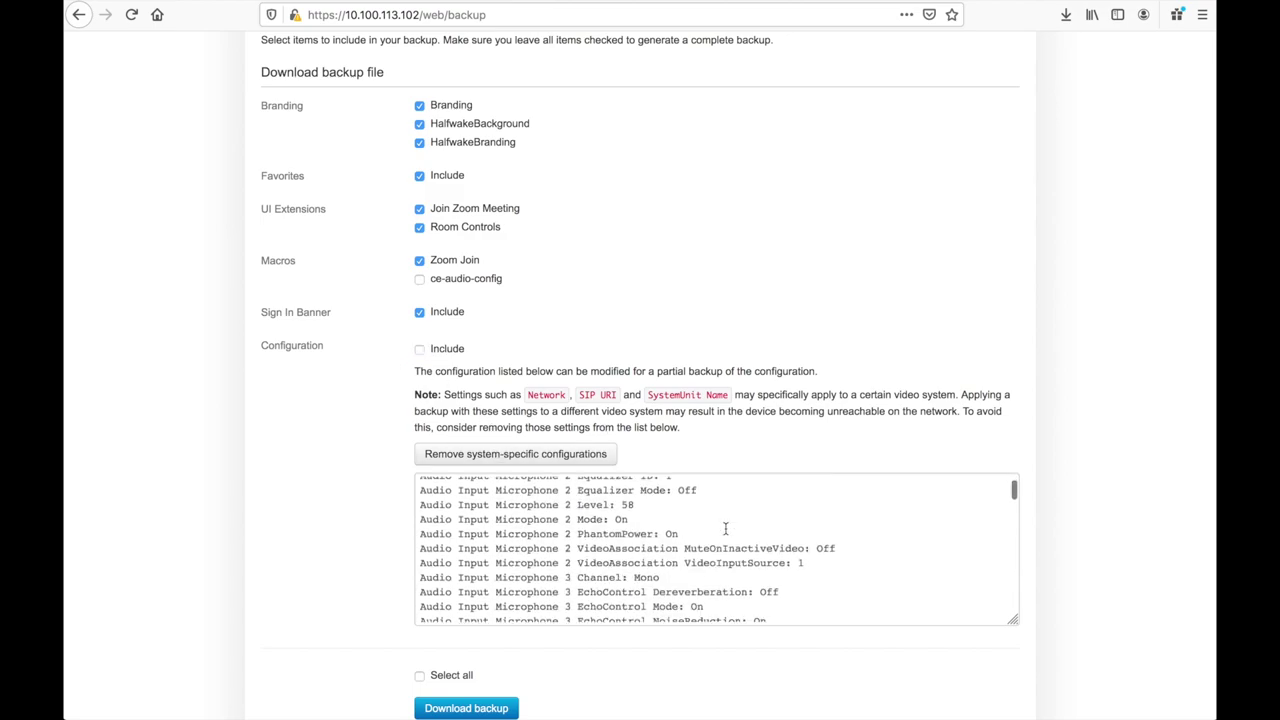
left_click(502, 456)
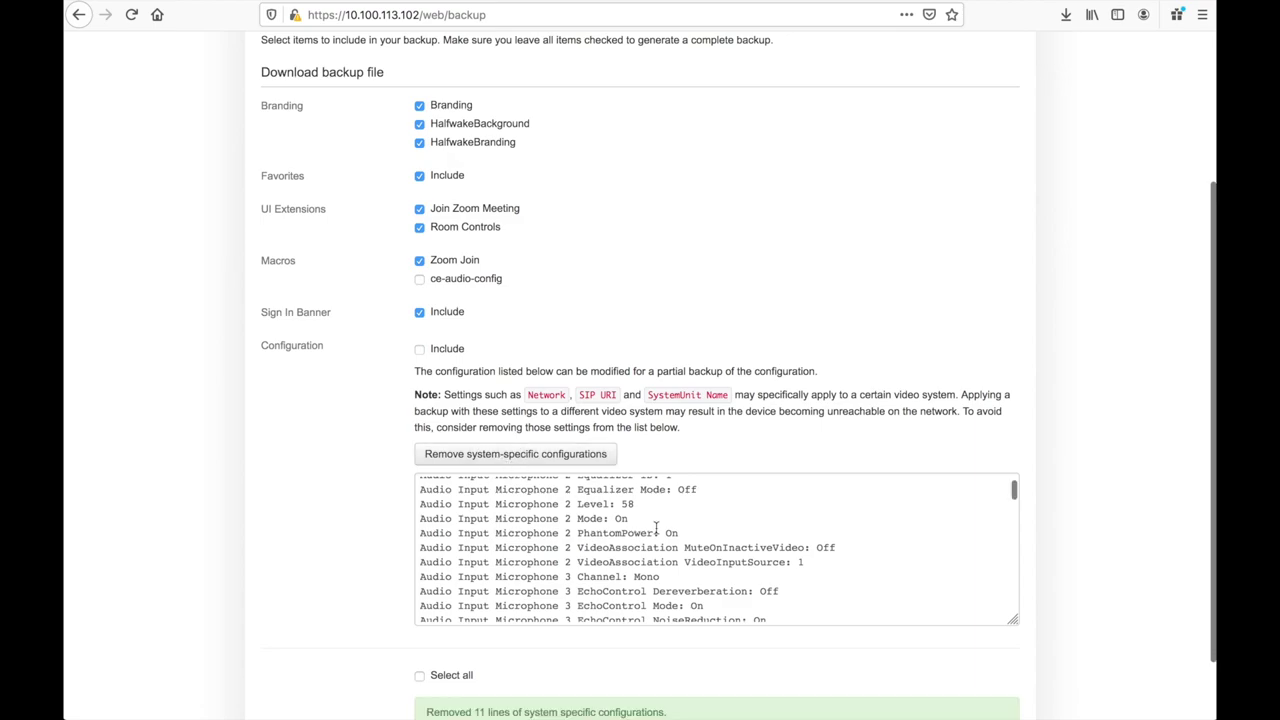
scroll(915, 638, "down", 1)
scroll(915, 638, "down", 1)
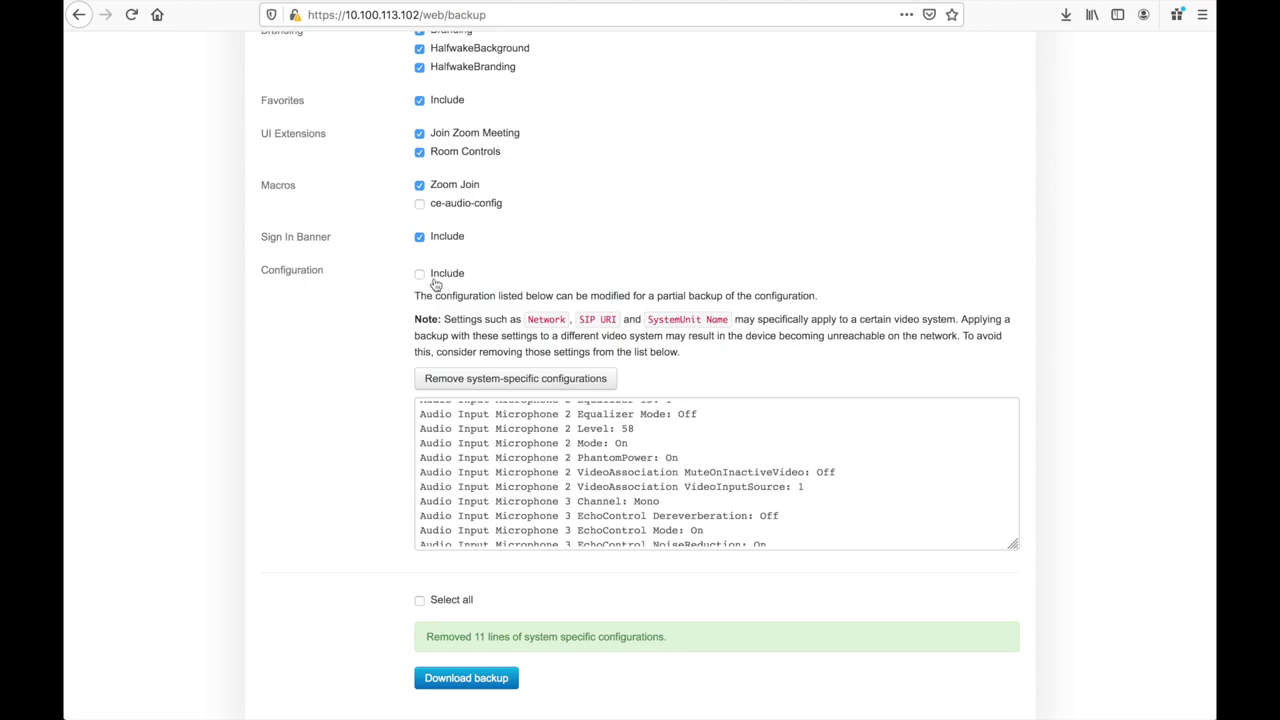
- Set WebEngine Mode to On in the editable configuration list of the backup
left_click_drag(588, 491, 520, 501)
left_click(610, 462)
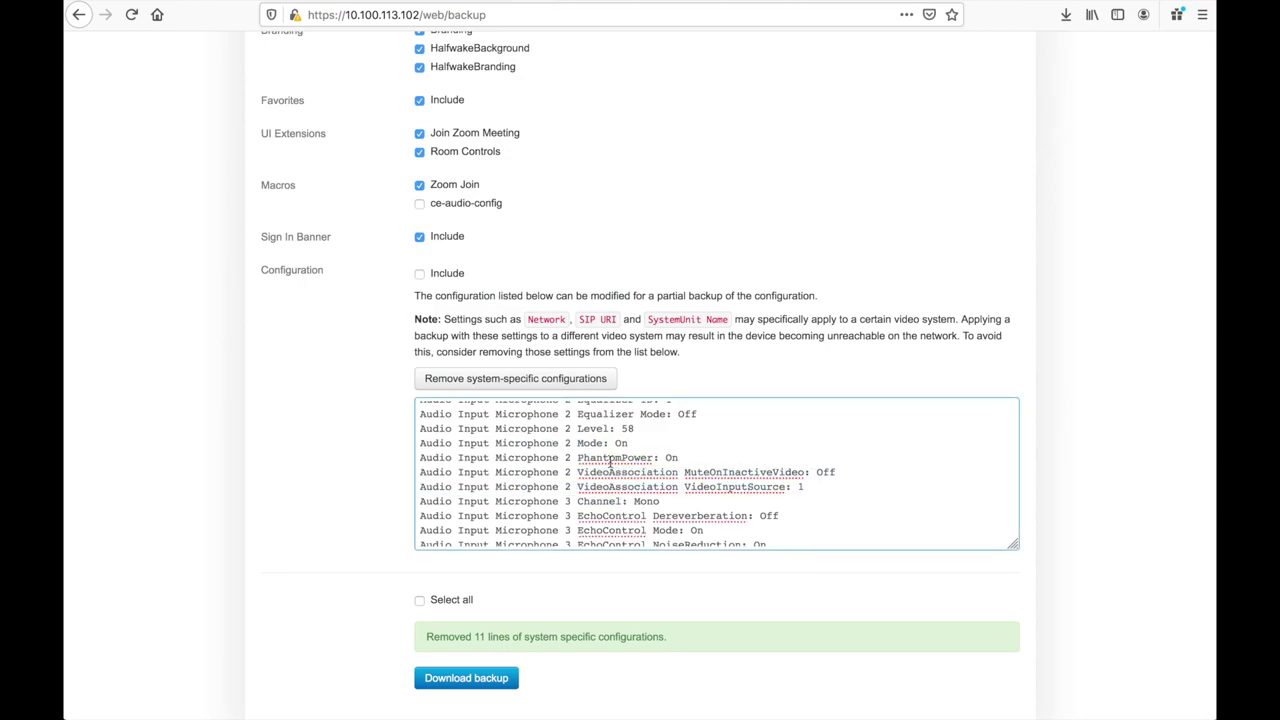
scroll(714, 443, "down", 10)
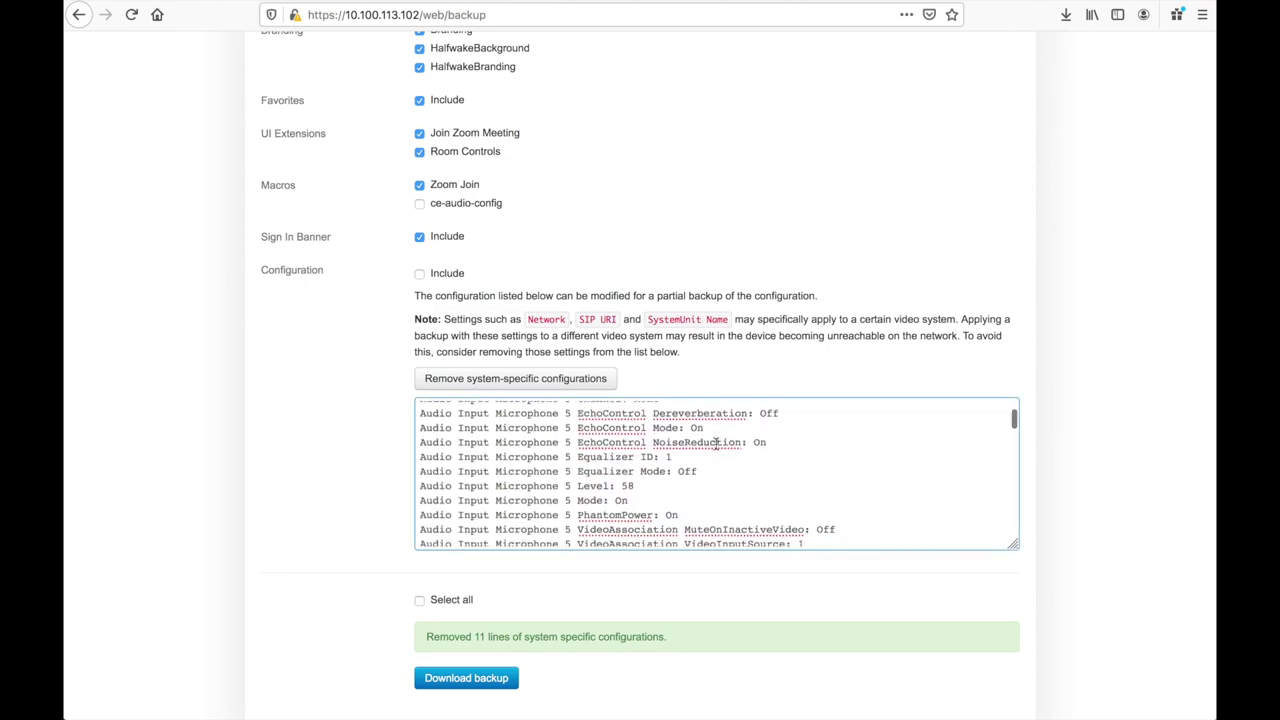
scroll(716, 443, "down", 20)
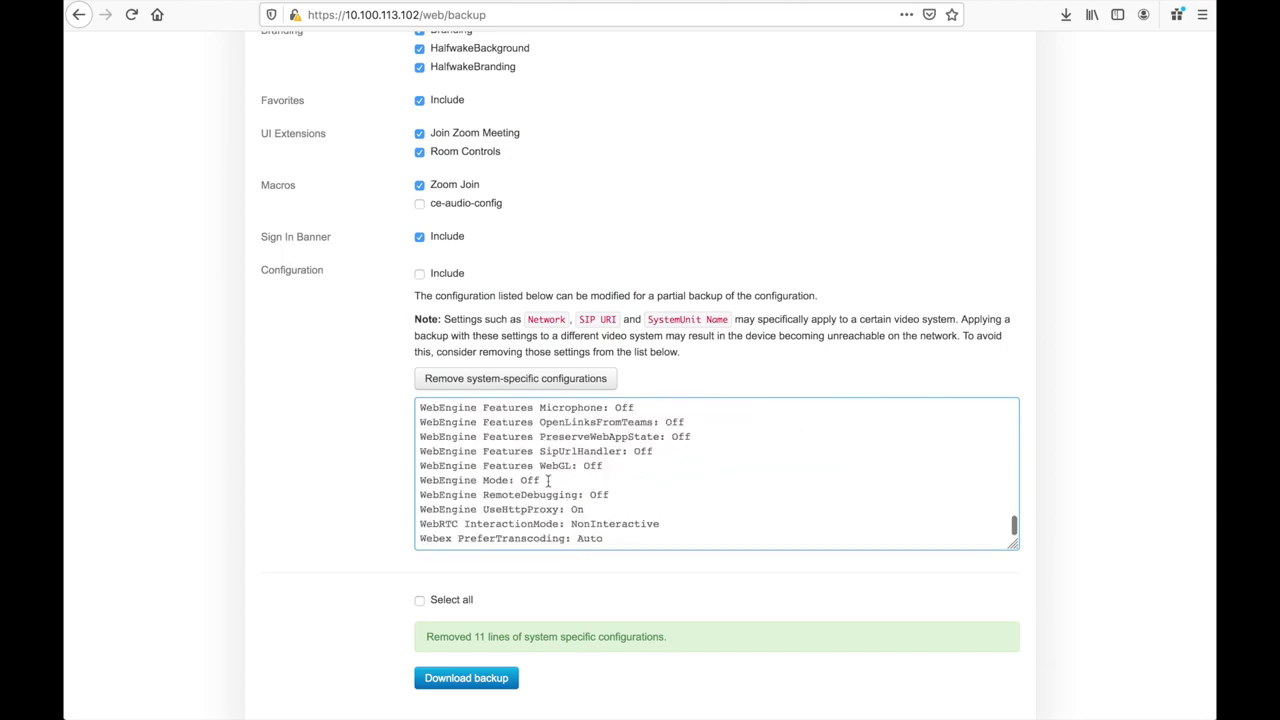
left_click_drag(548, 481, 520, 481)
type("O")
- Download the backup and save it as a ZIP file
scroll(380, 386, "down", 1)
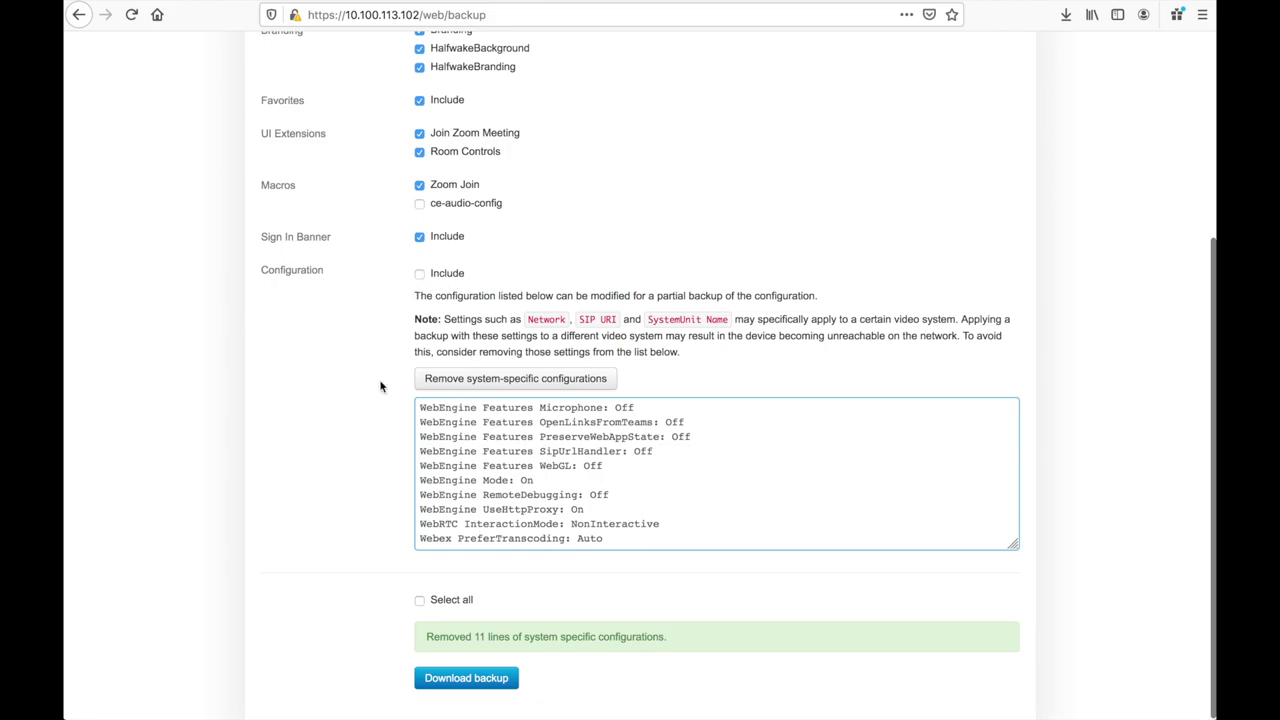
left_click(468, 683)
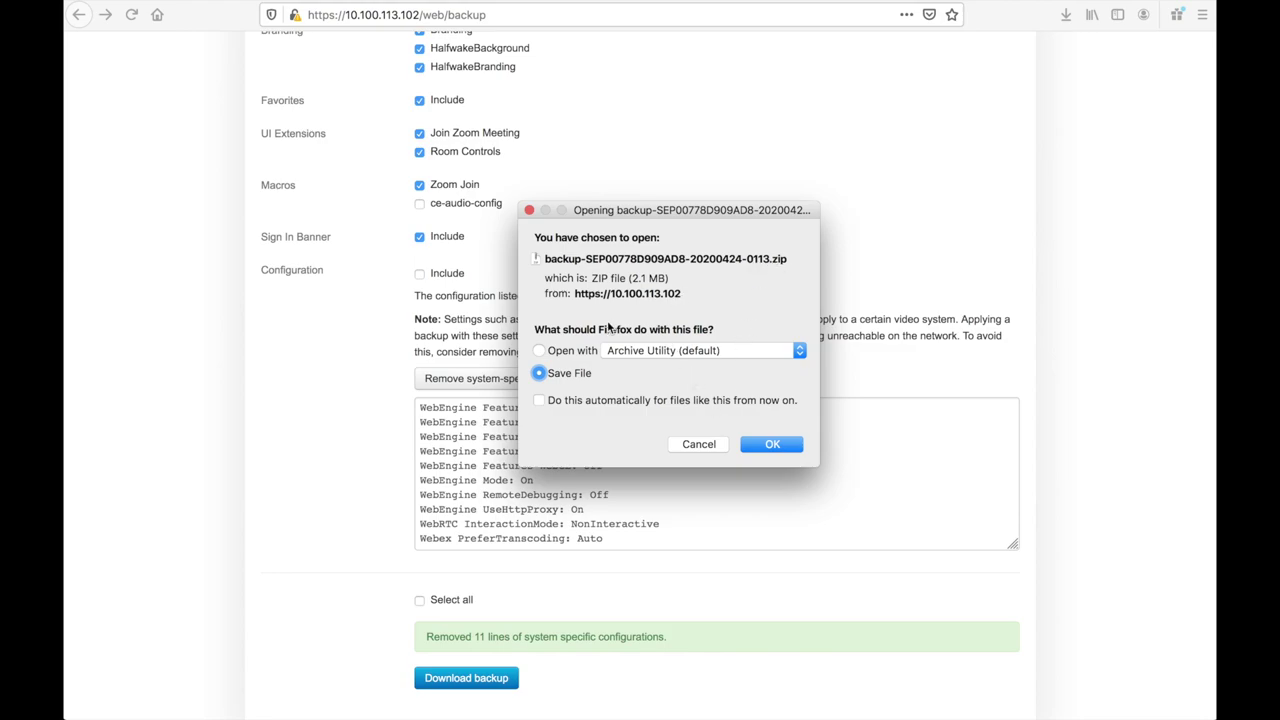
left_click(772, 446)
left_click(772, 446)
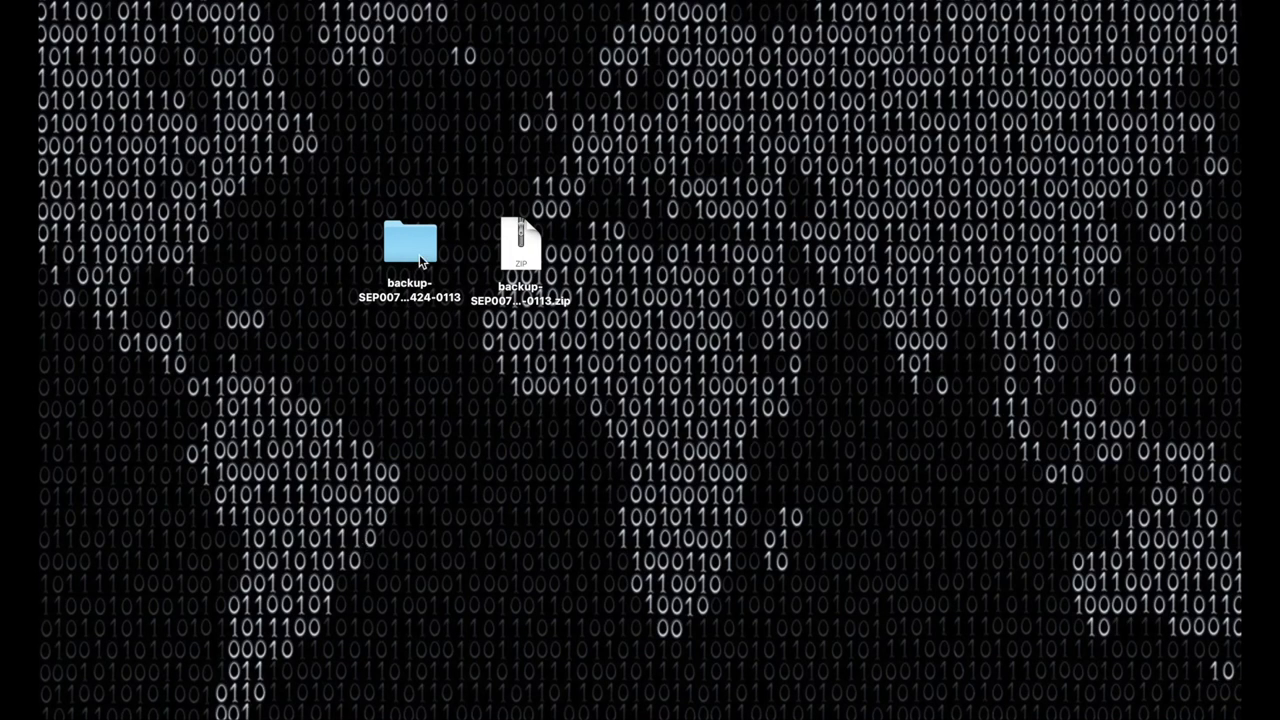
- Switch to the desktop and open the extracted backup folder in Finder
left_click(418, 244)
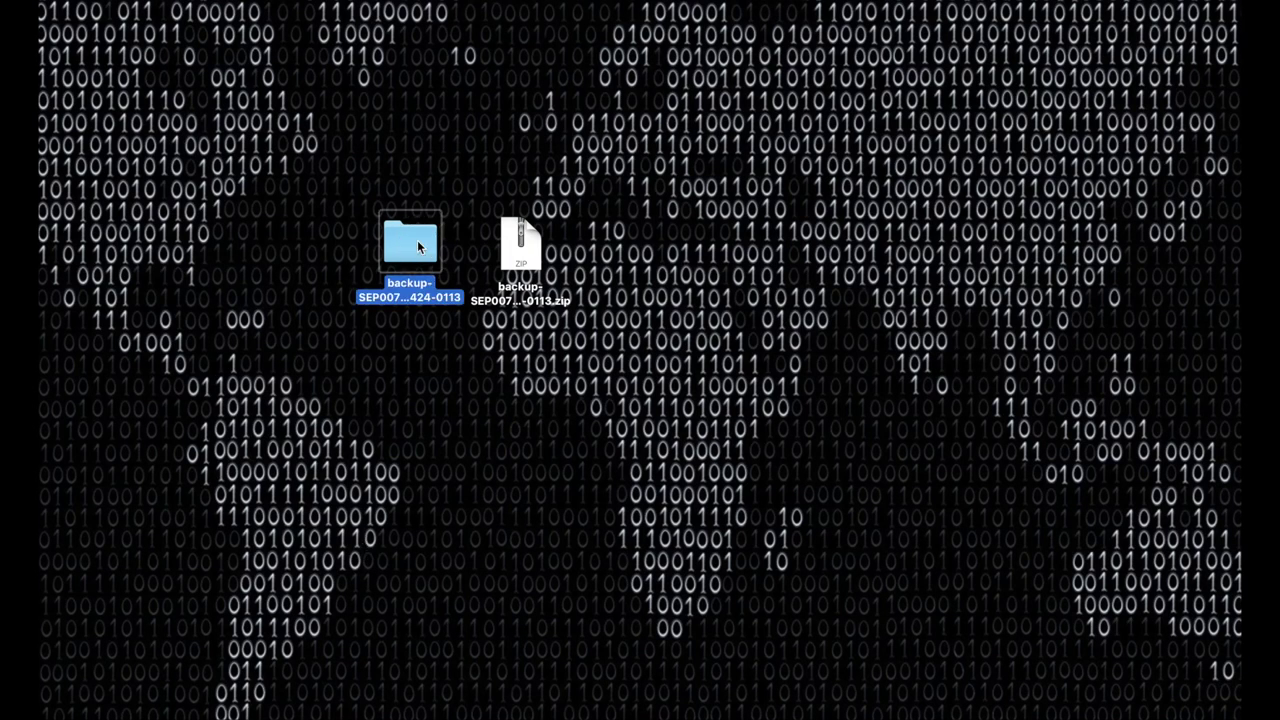
double_click(418, 244)
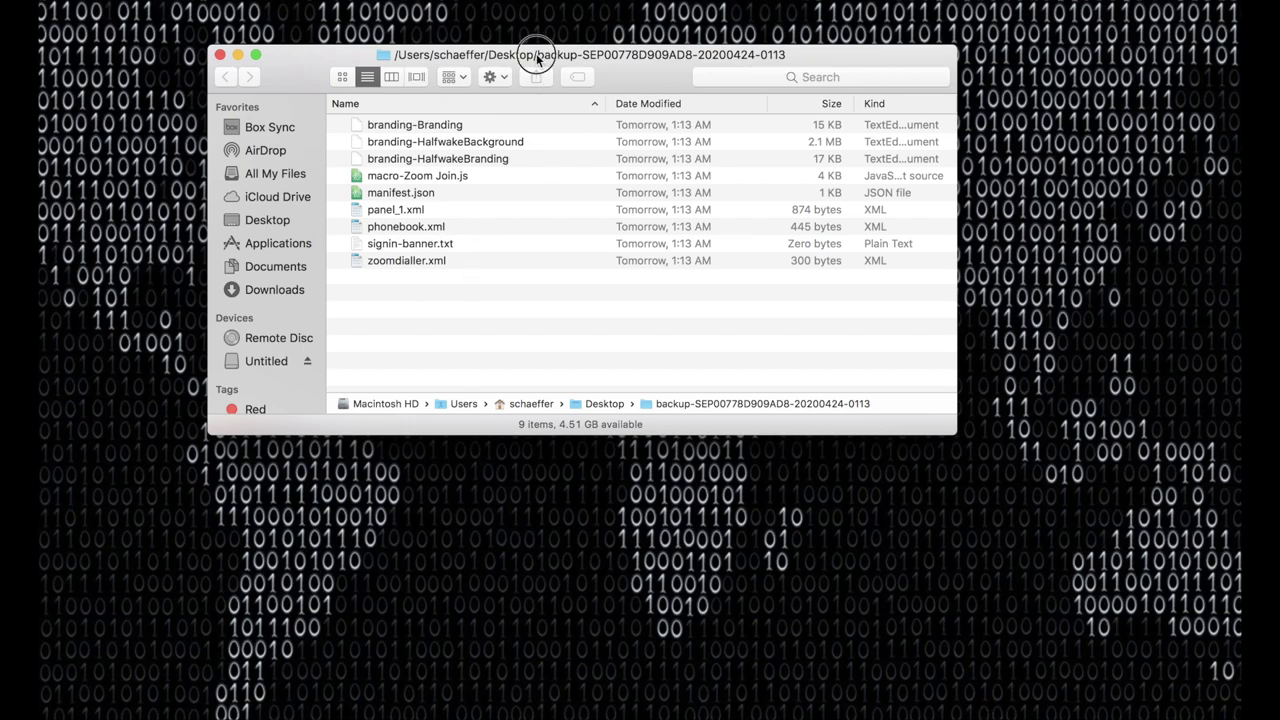
left_click_drag(537, 54, 585, 77)
- Look through the branding-Branding, branding-HalfwakeBackground and branding-HalfwakeBranding files in the backup folder
left_click(449, 150)
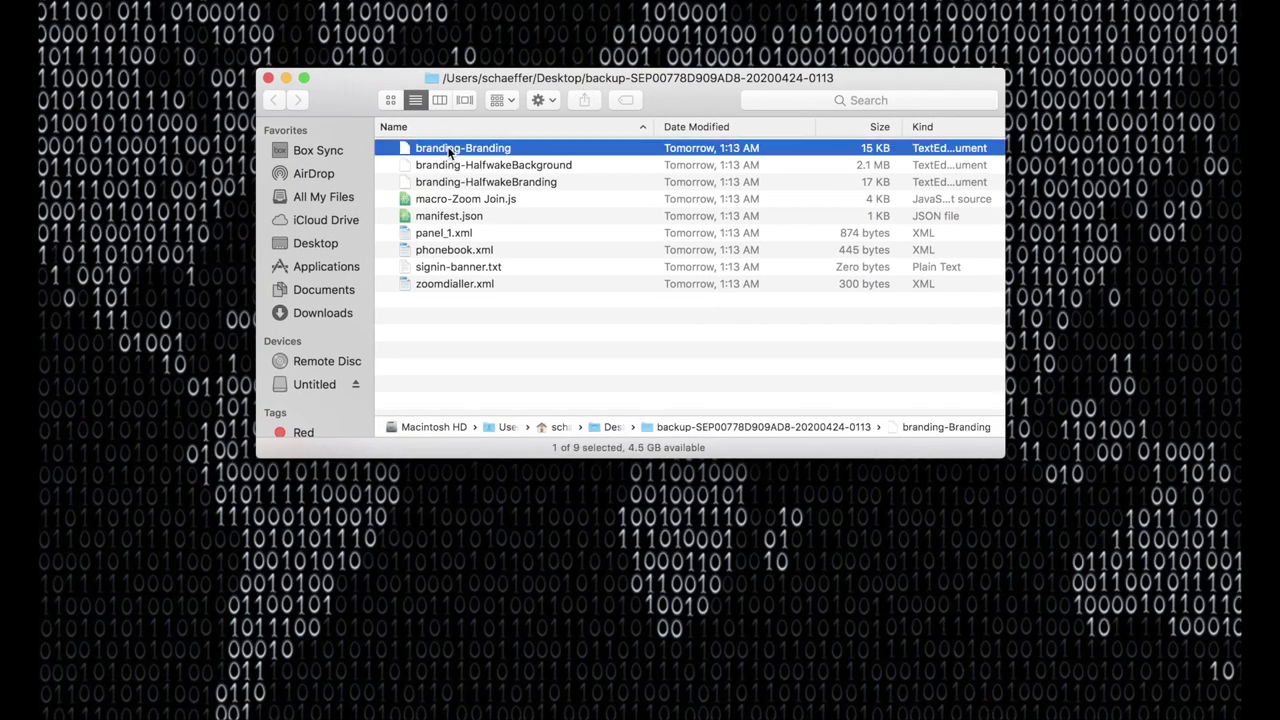
left_click(452, 167)
left_click(451, 182)
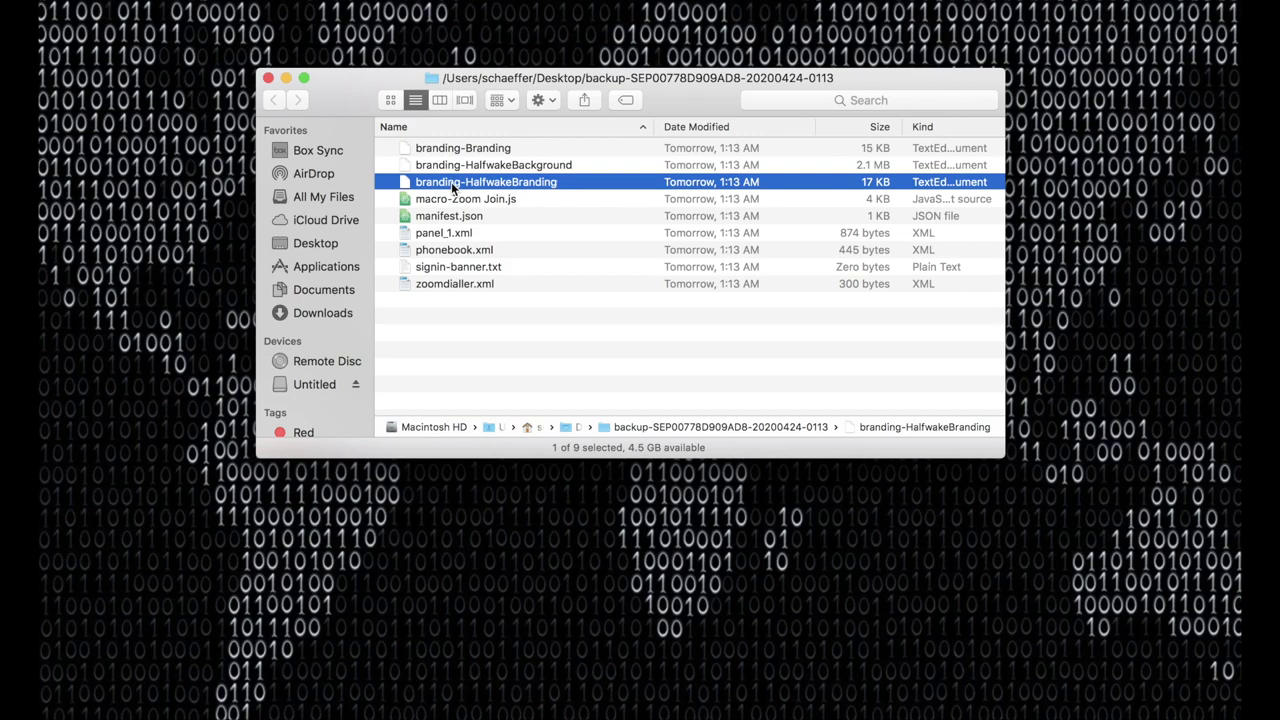
left_click(449, 148)
left_click(449, 166)
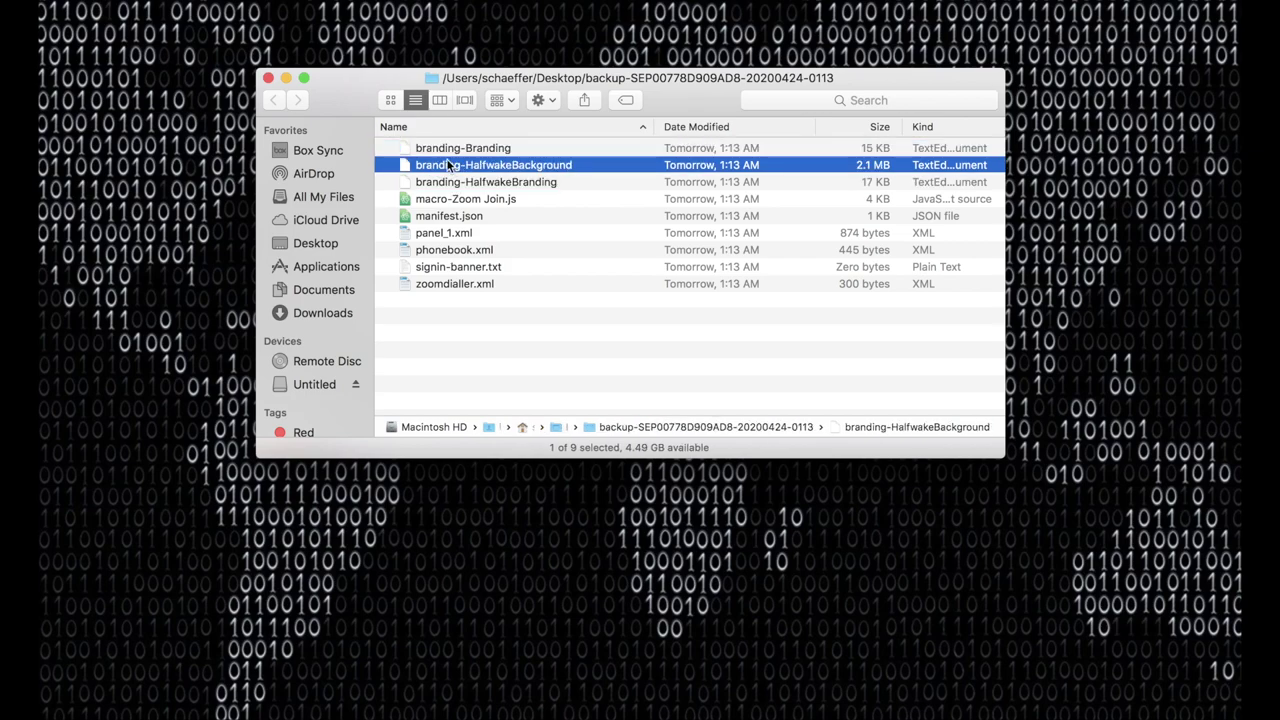
left_click(450, 183)
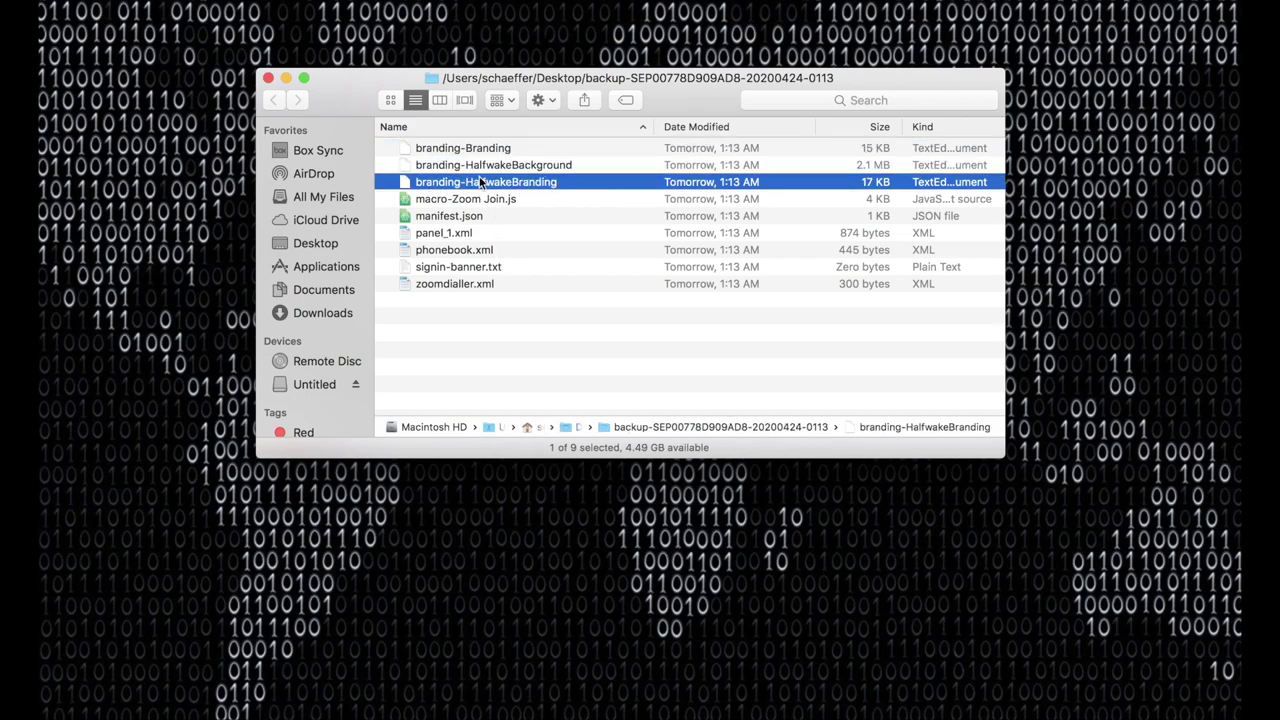
- Open macro-Zoom Join.js from the backup folder in Atom, examine the macro's code, and return to the folder
left_click(460, 200)
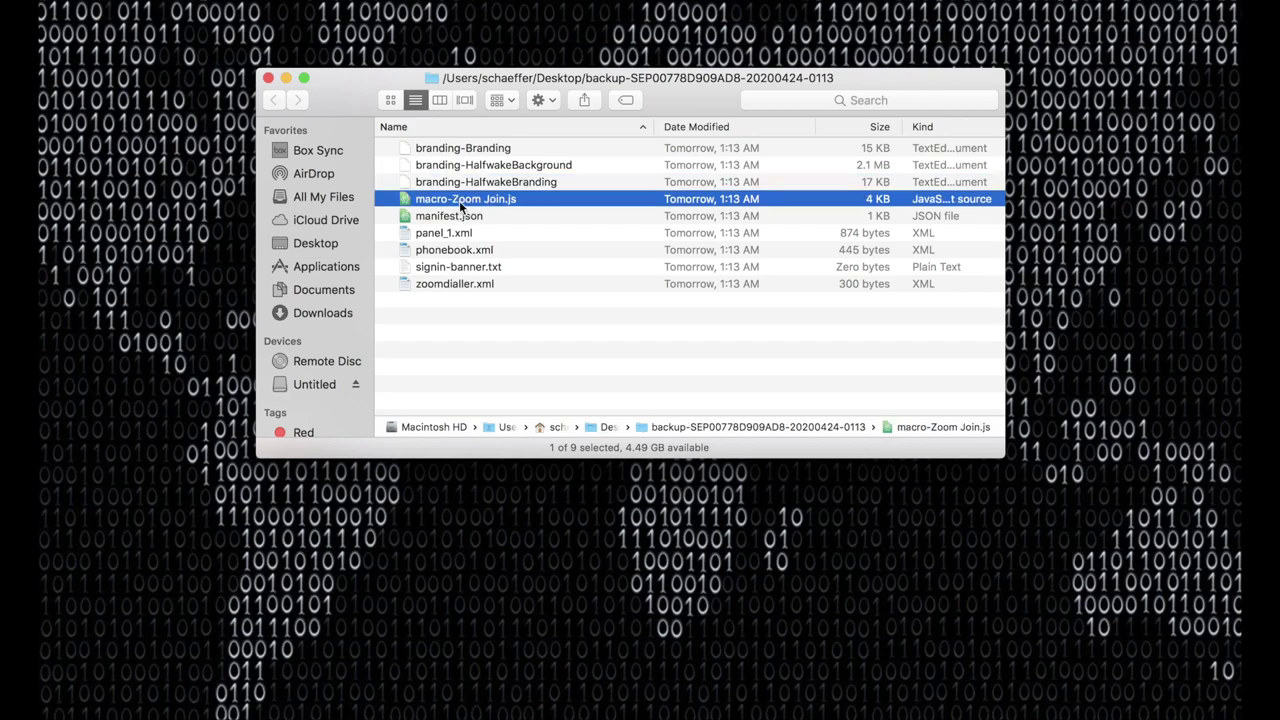
left_click(459, 200)
left_click(495, 227)
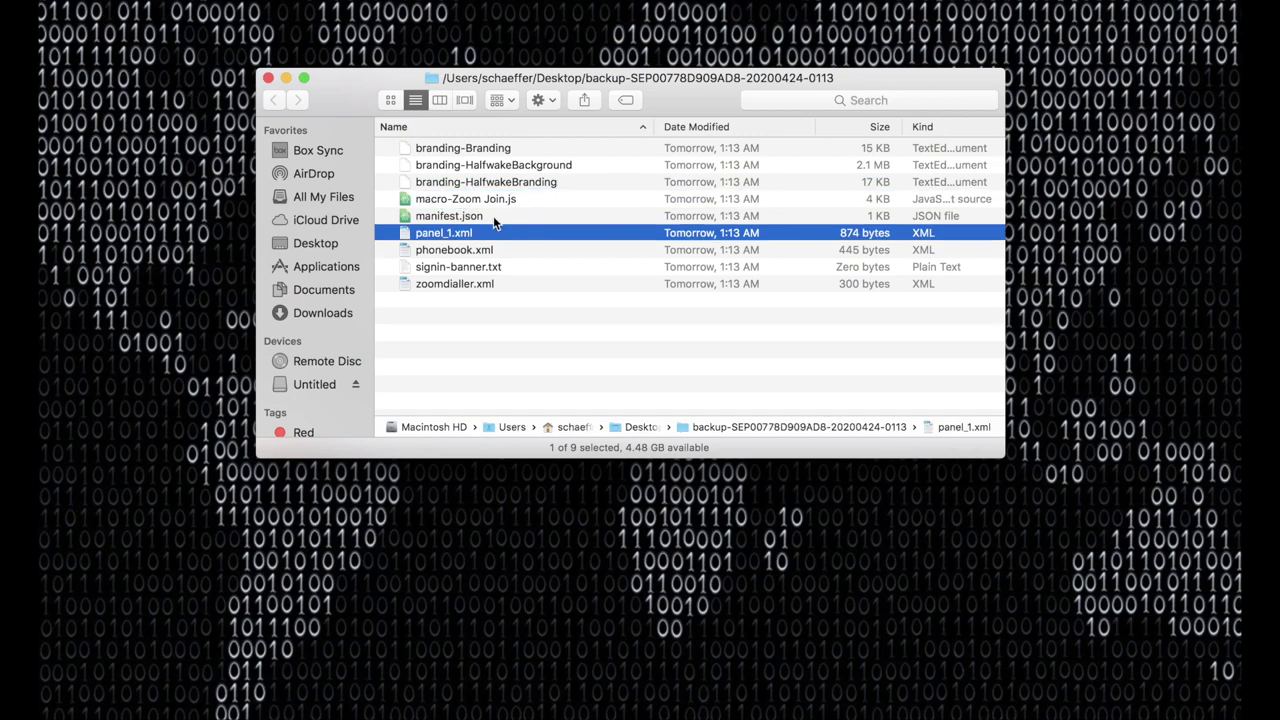
left_click(451, 197)
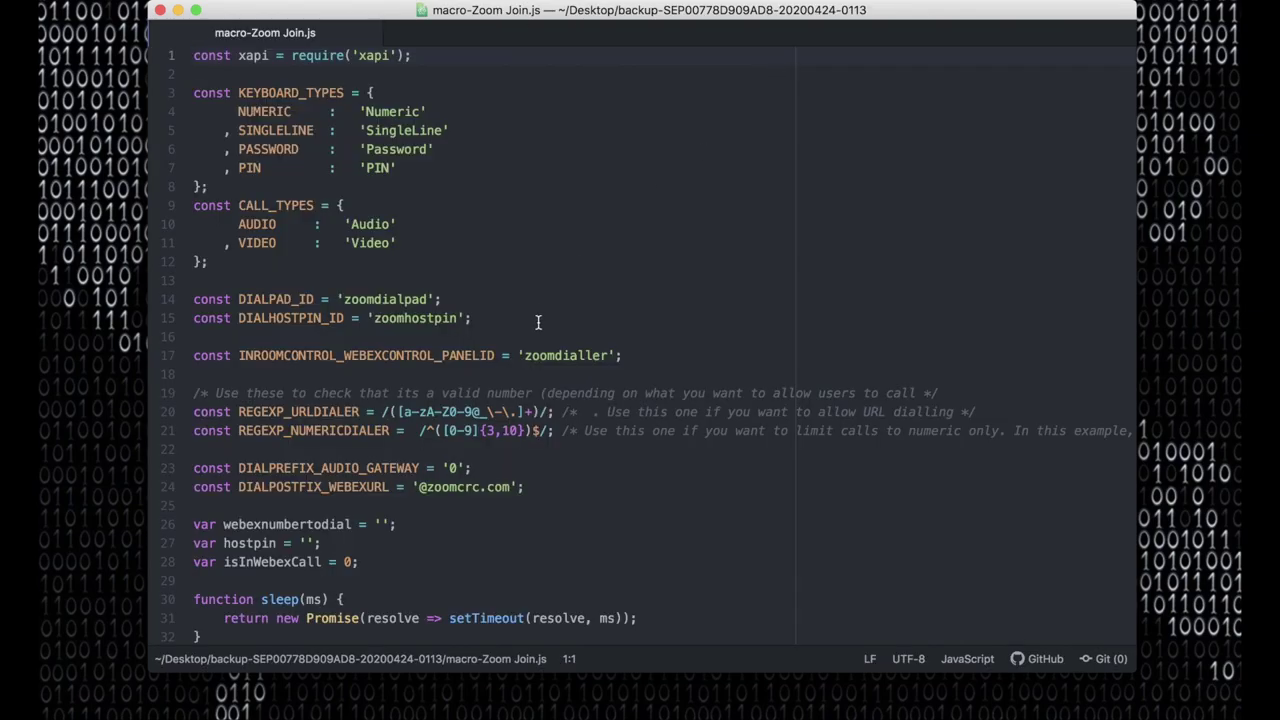
scroll(556, 280, "down", 2)
scroll(537, 322, "up", 2)
scroll(537, 322, "down", 4)
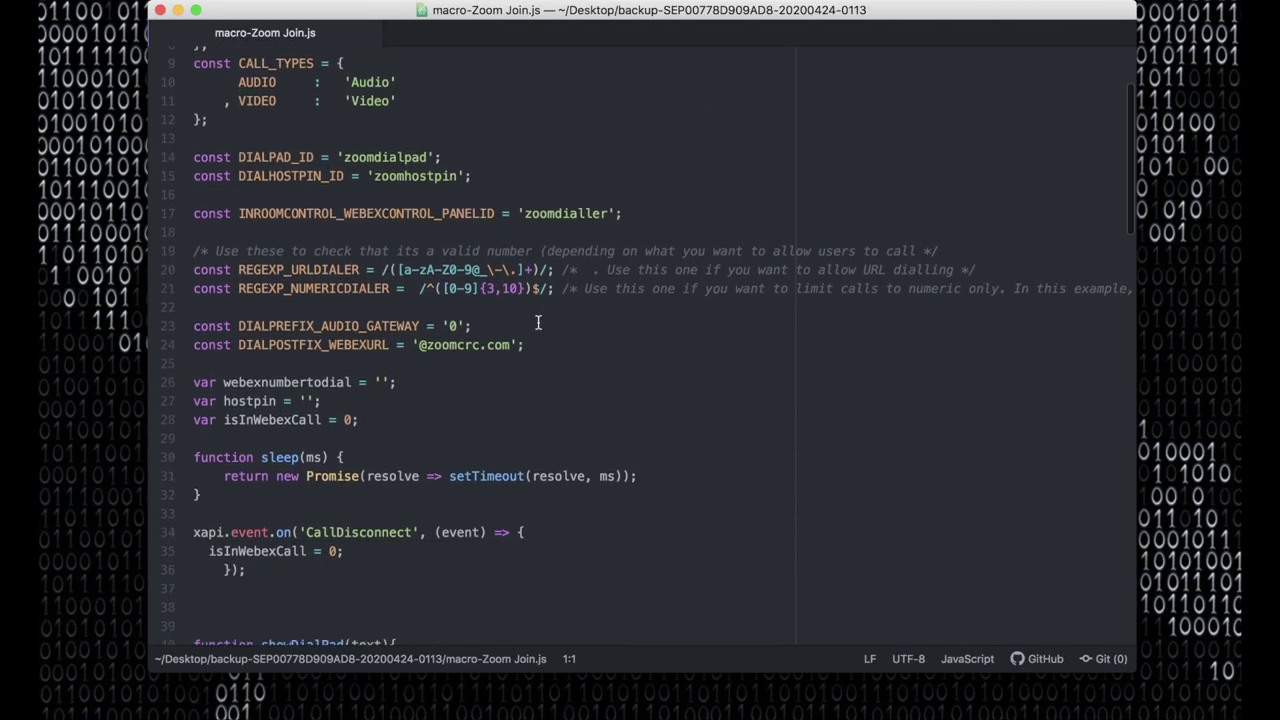
scroll(466, 365, "down", 7)
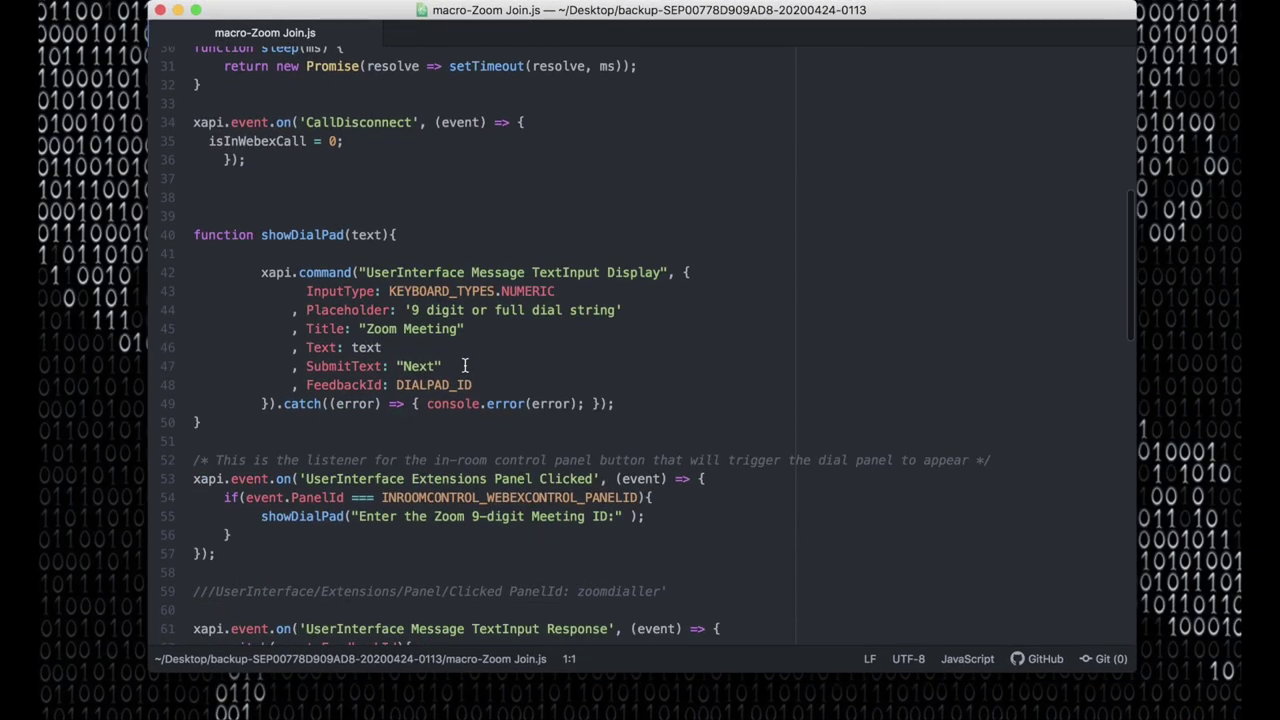
scroll(466, 365, "up", 8)
scroll(465, 365, "up", 3)
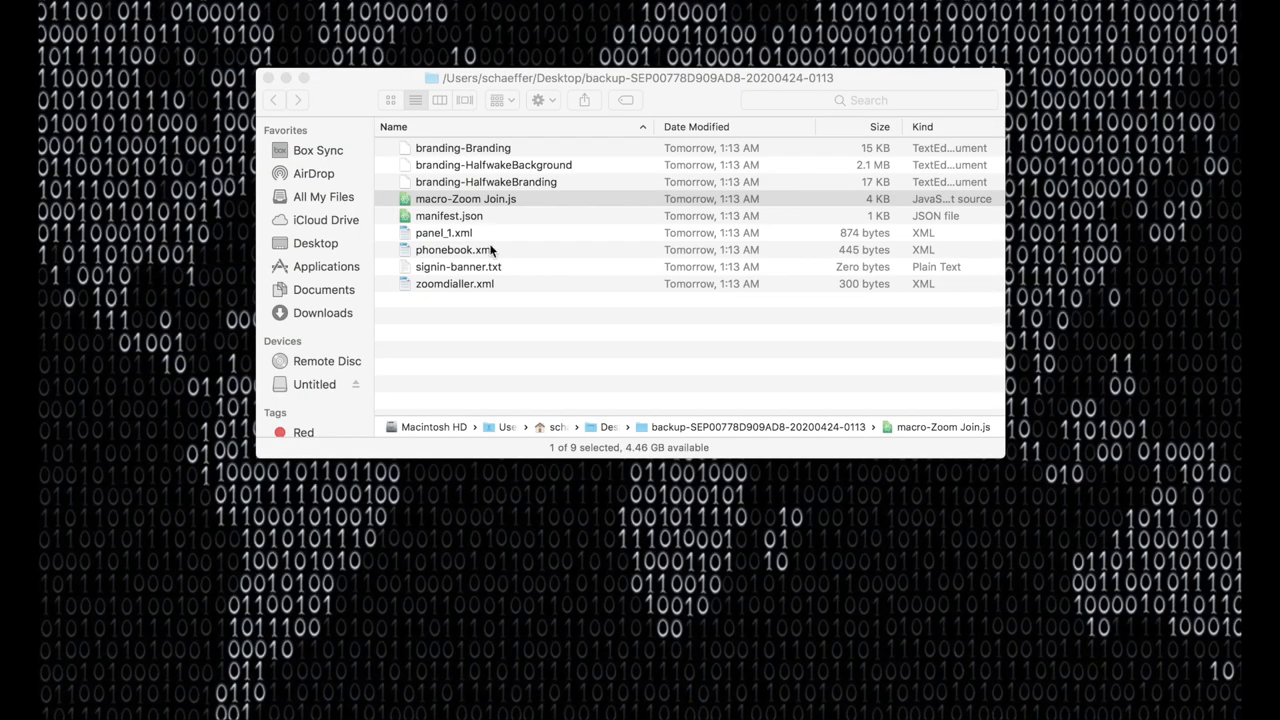
- Open manifest.json, examine its item entries, profileName and generatedAt values, and close the file
left_click(466, 217)
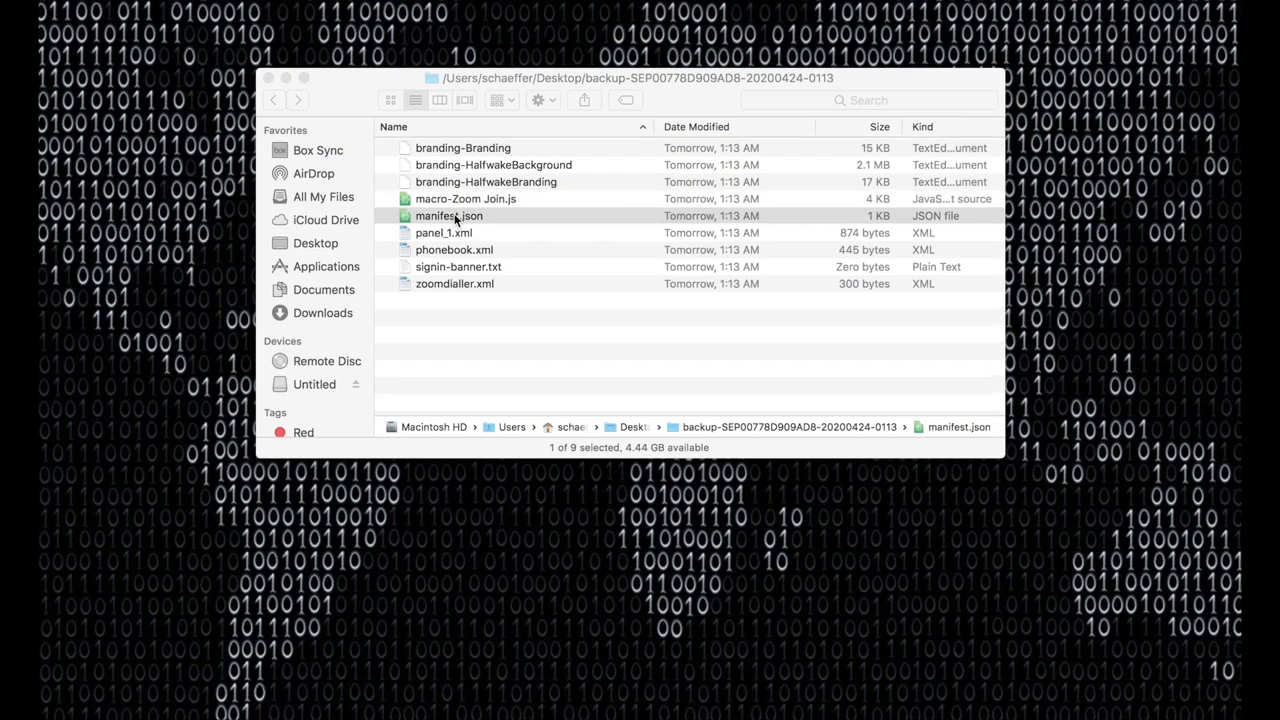
double_click(452, 217)
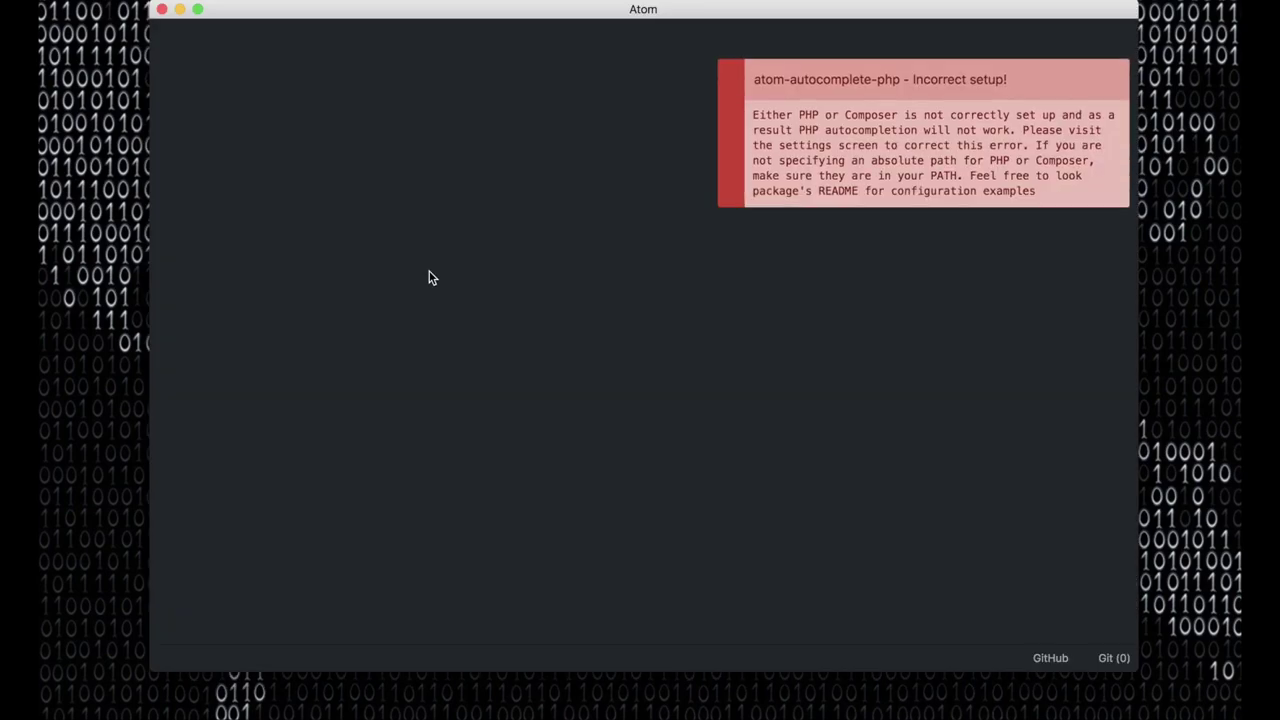
scroll(428, 271, "down", 10)
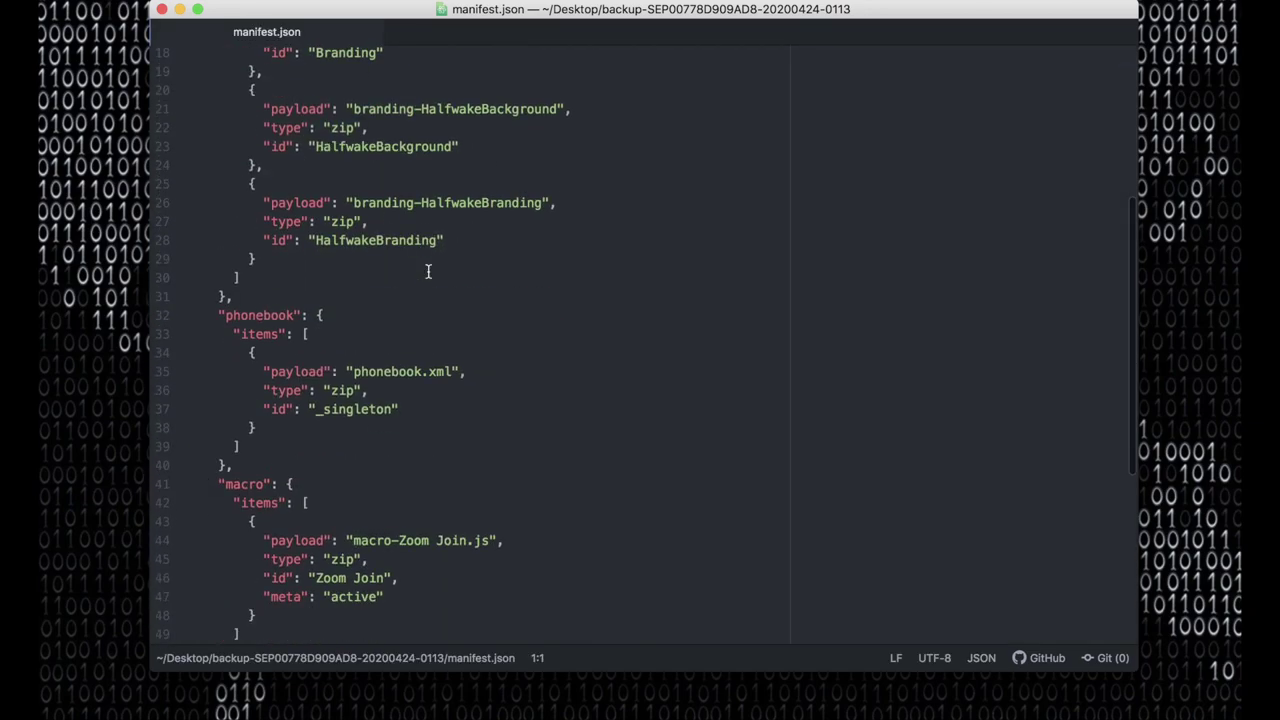
scroll(422, 256, "up", 10)
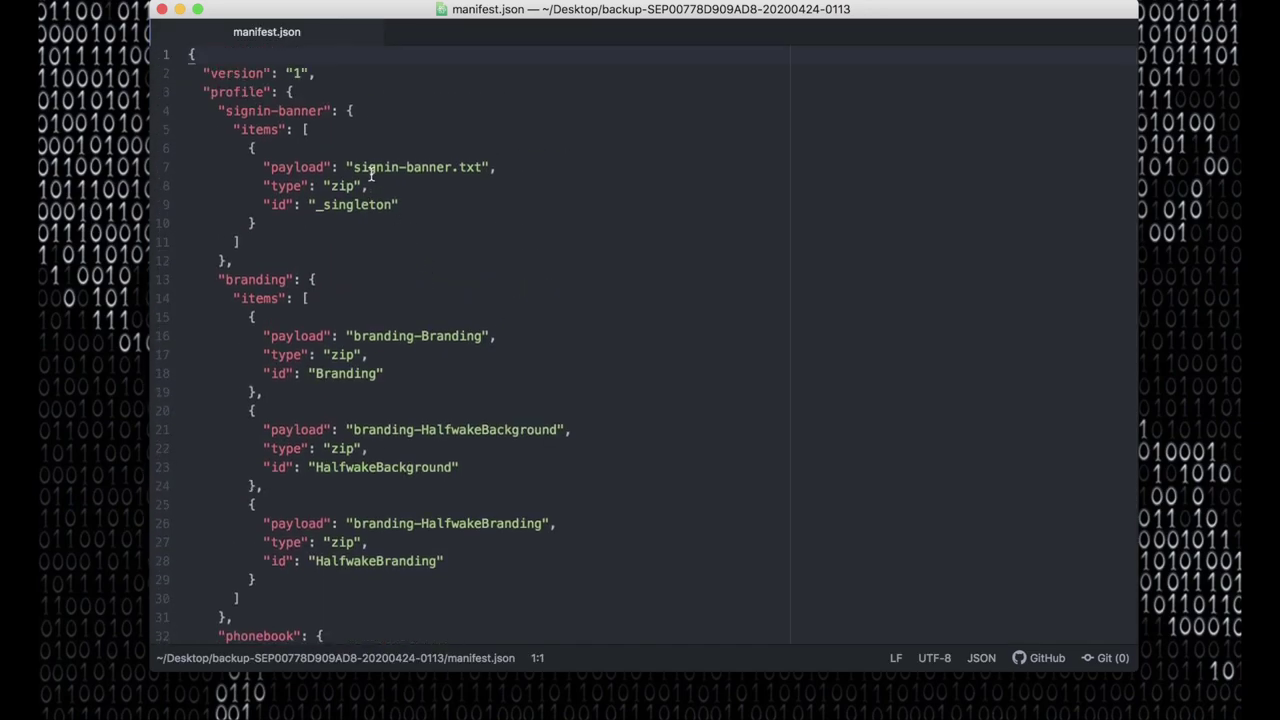
scroll(365, 376, "down", 7)
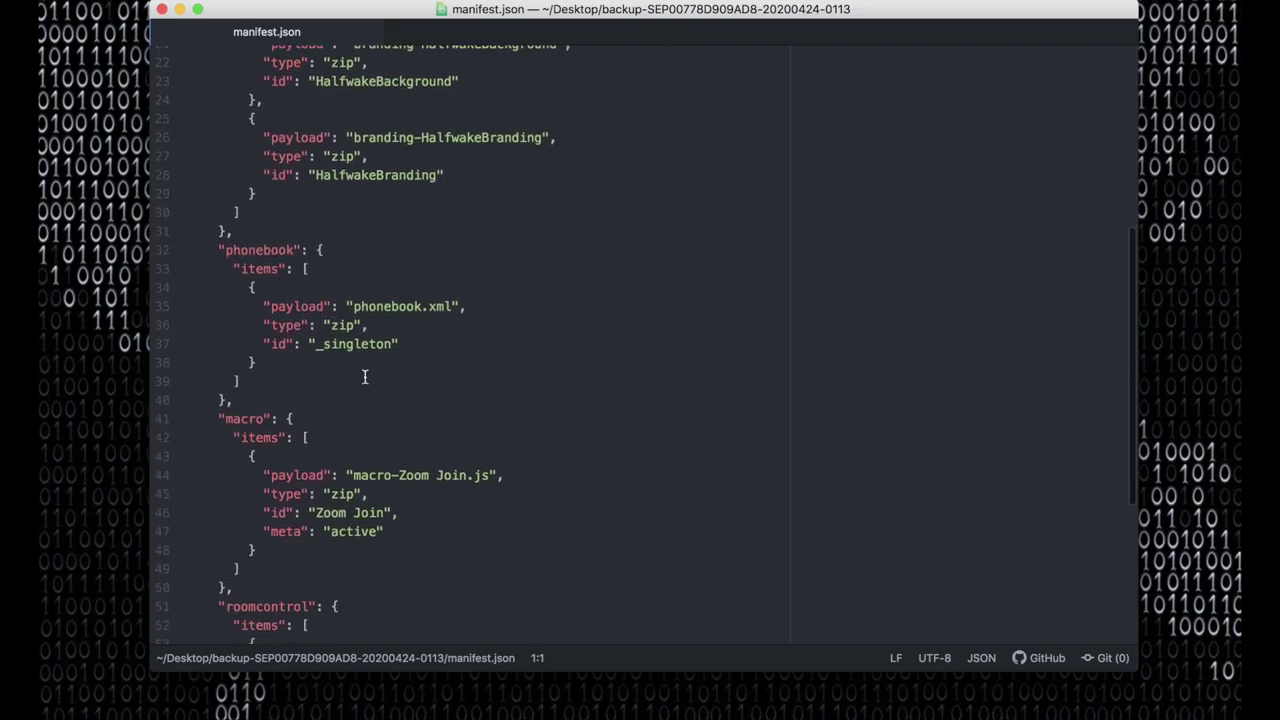
scroll(365, 376, "down", 5)
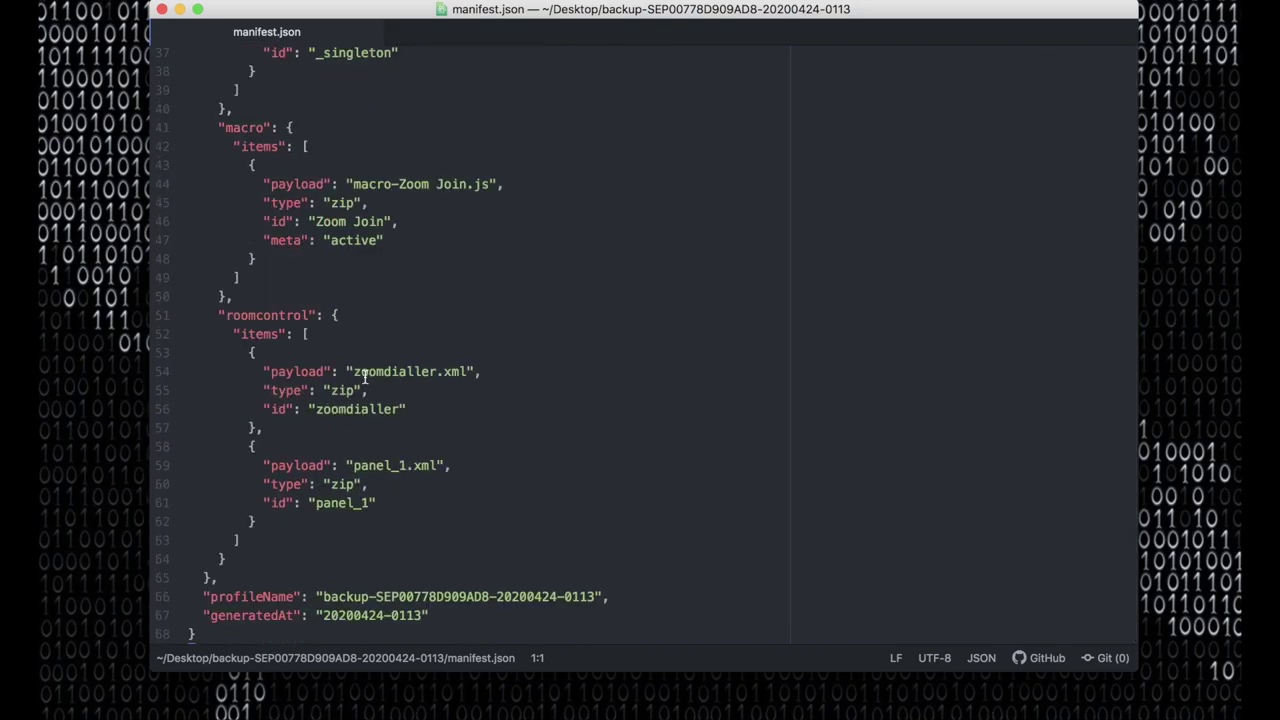
left_click_drag(331, 596, 409, 615)
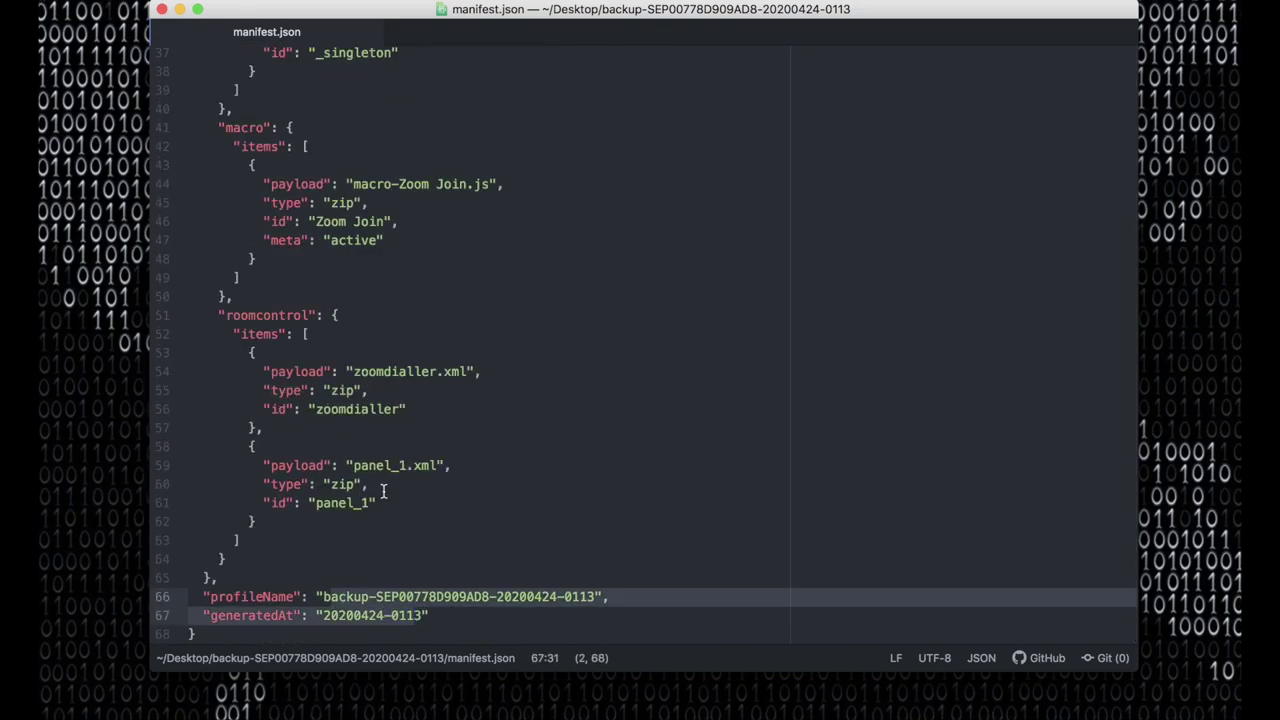
left_click(362, 522)
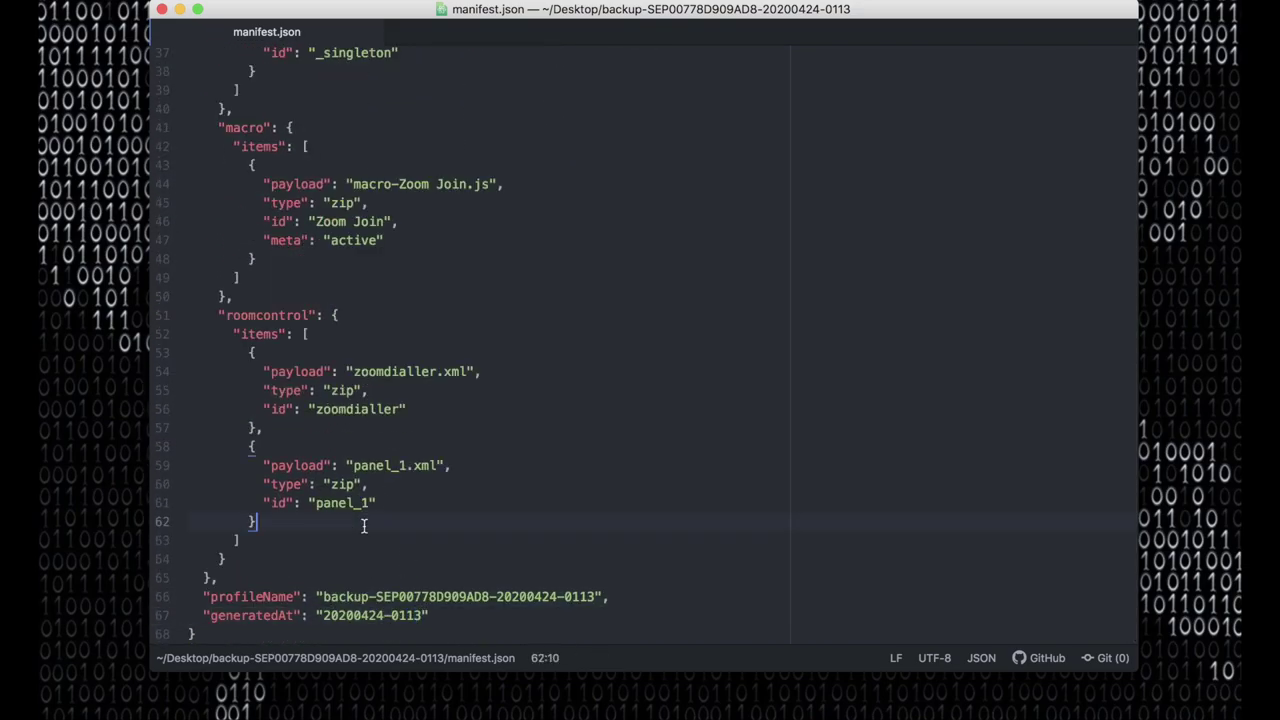
left_click(161, 9)
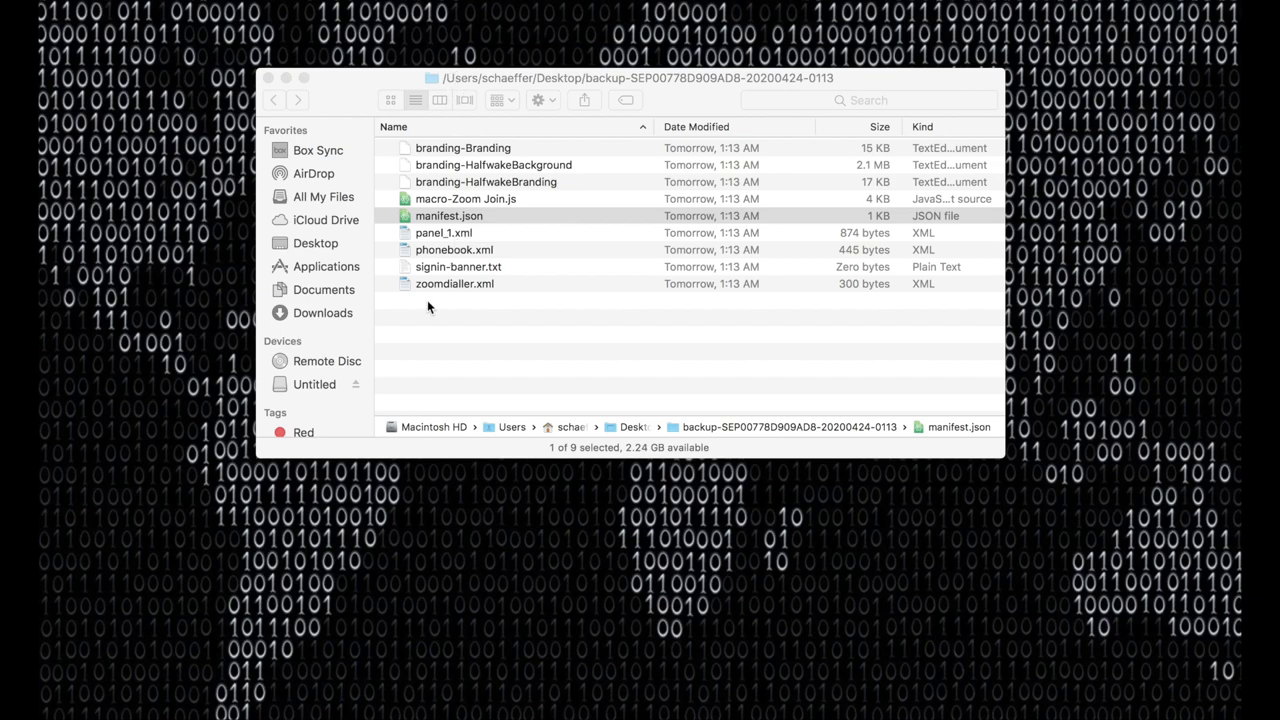
- Look through the panel_1.xml, phonebook.xml, signin-banner.txt and zoomdialler.xml files in the backup folder
left_click(445, 238)
left_click(447, 235)
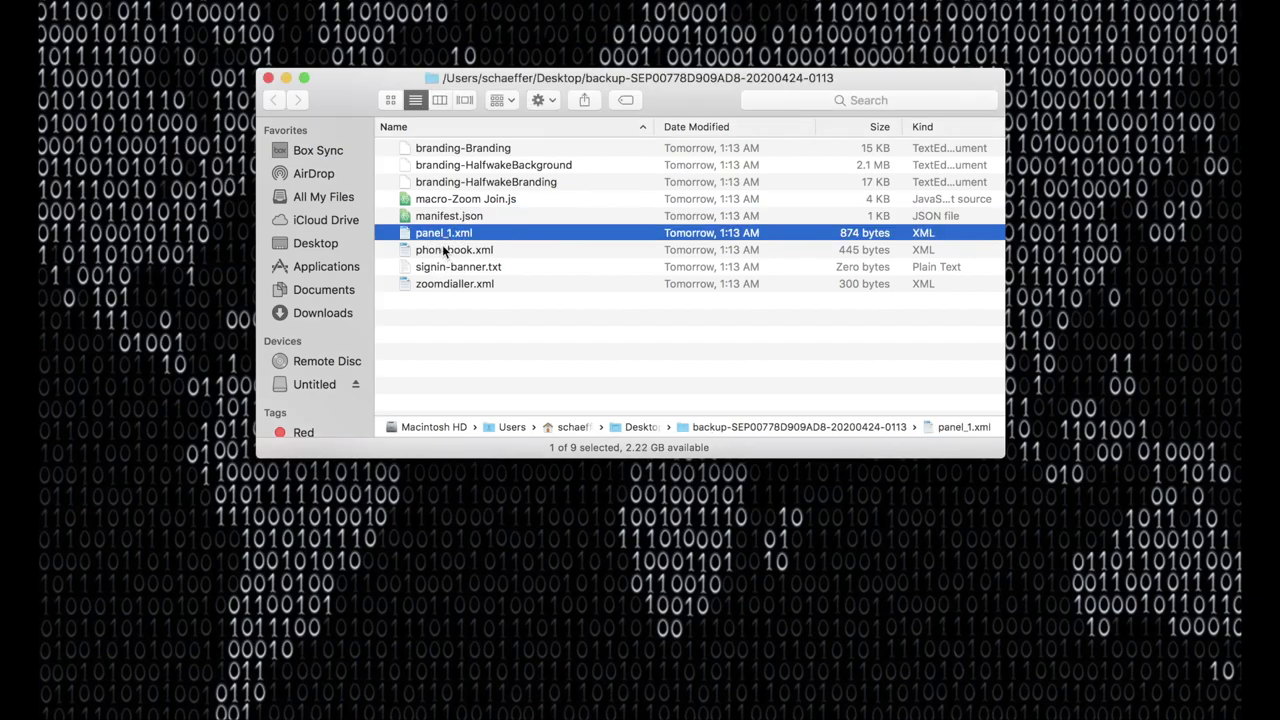
left_click(430, 236)
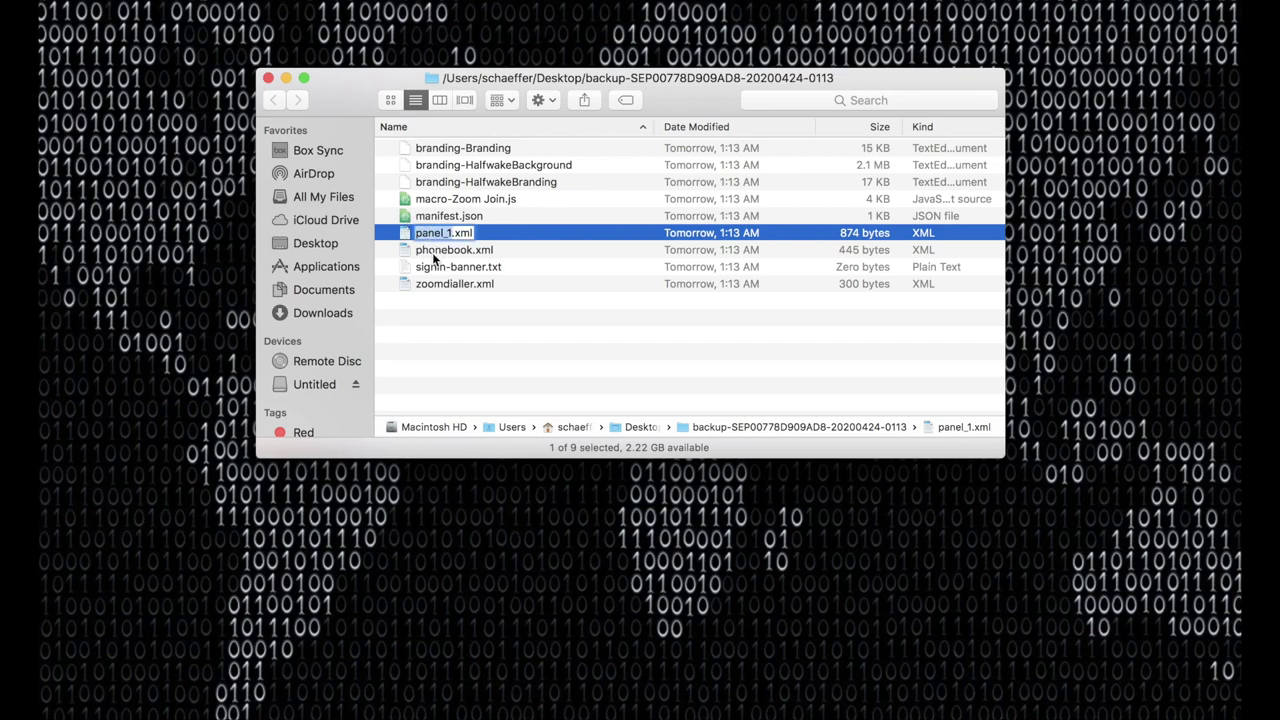
left_click(436, 255)
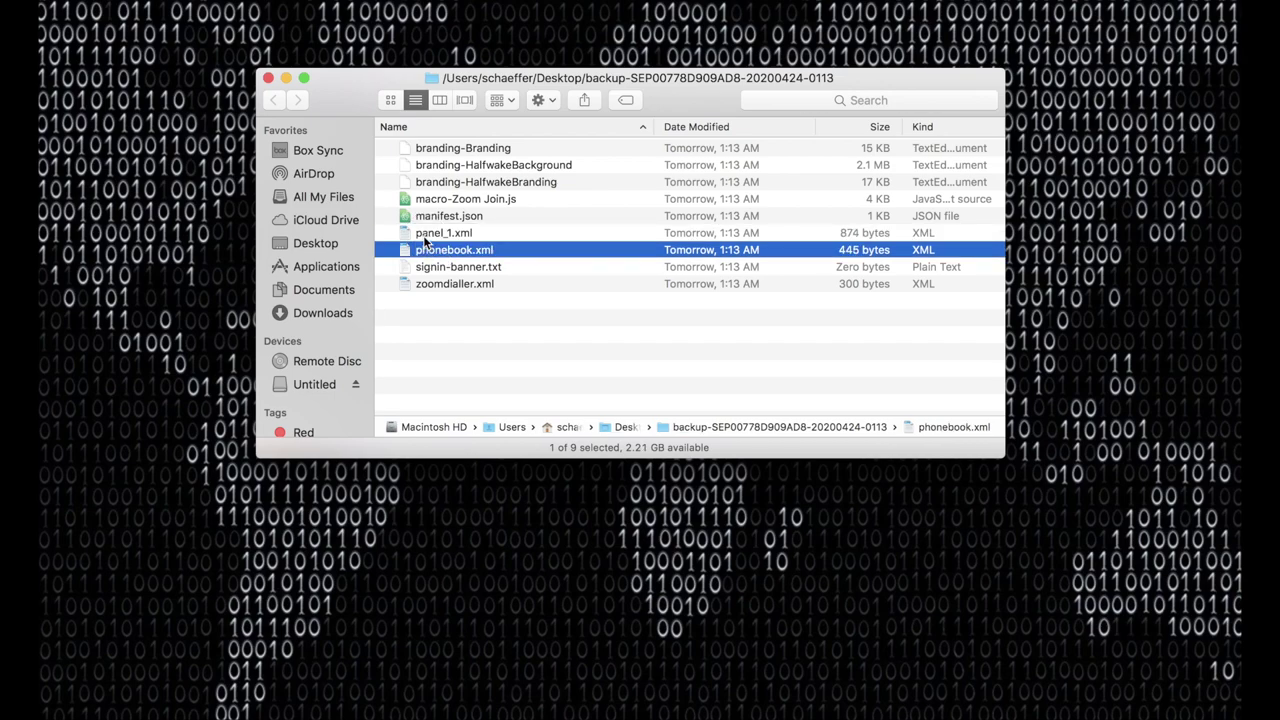
left_click(425, 267)
left_click(440, 285)
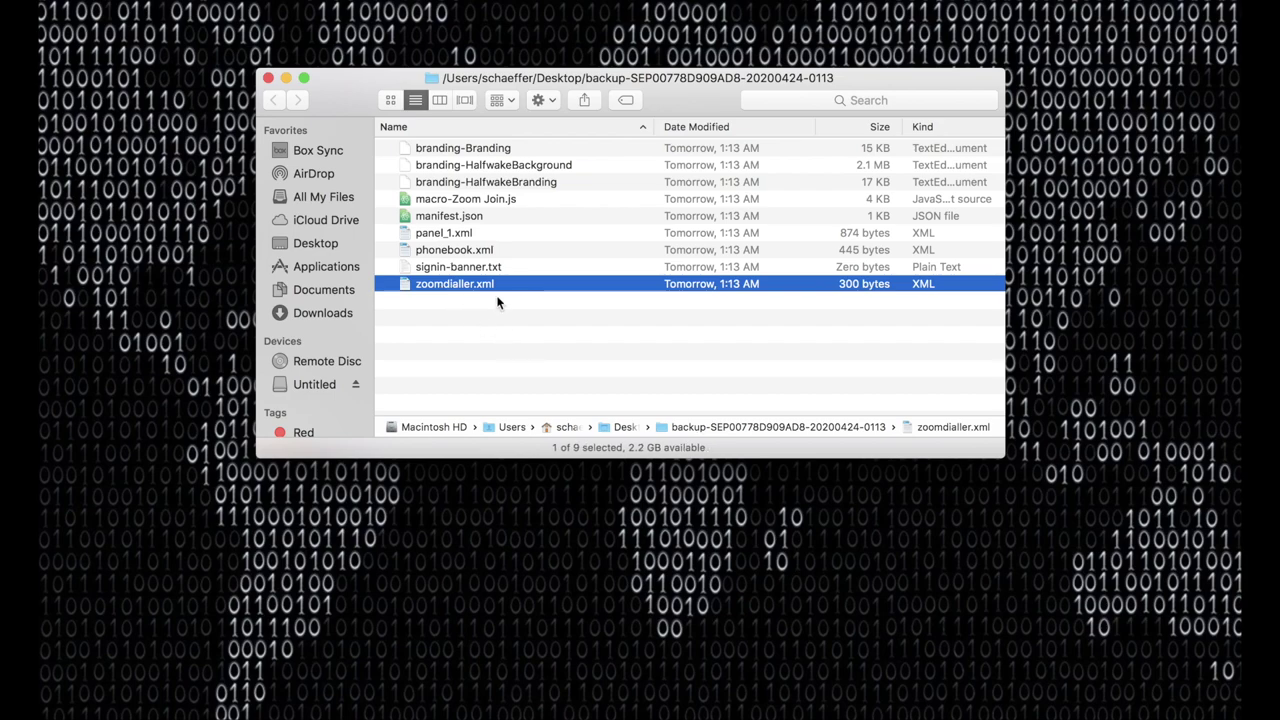
left_click(446, 302)
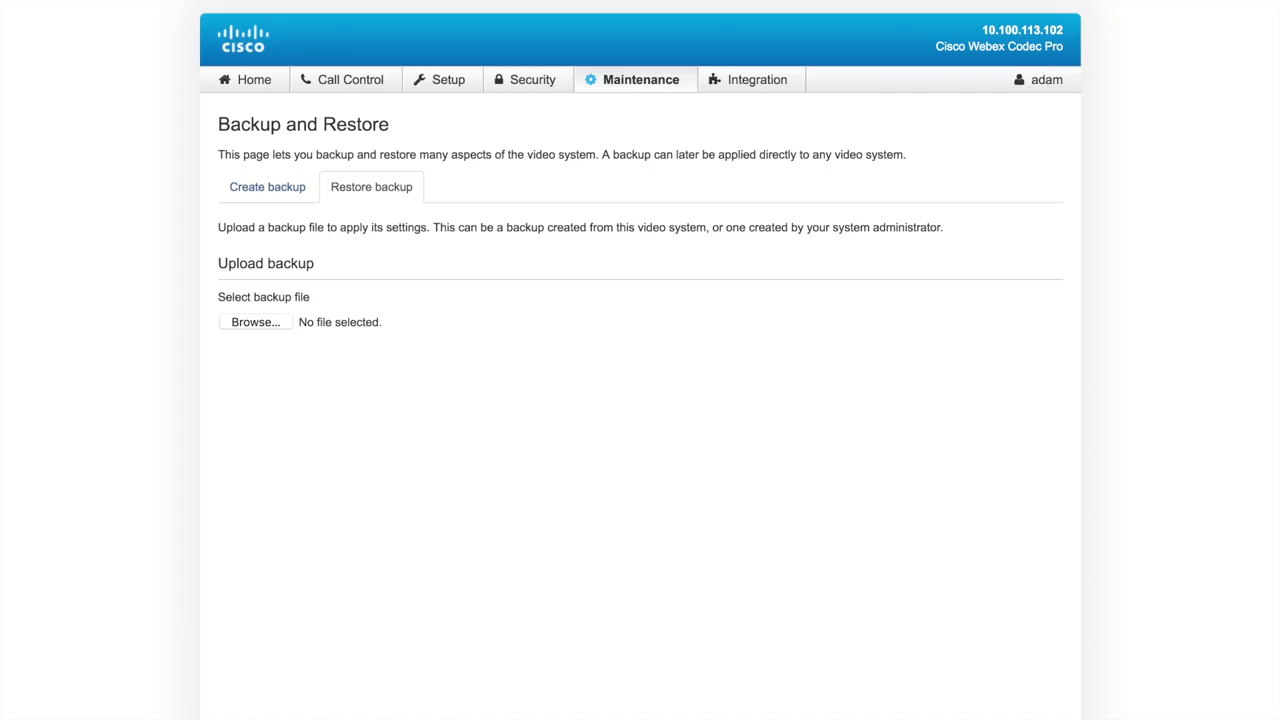
- Switch to the codec's Backup and Restore page and choose backup-SEP00778D909AD8-20200424-0113.zip from the Desktop as the backup to restore
mouse_move(617, 110)
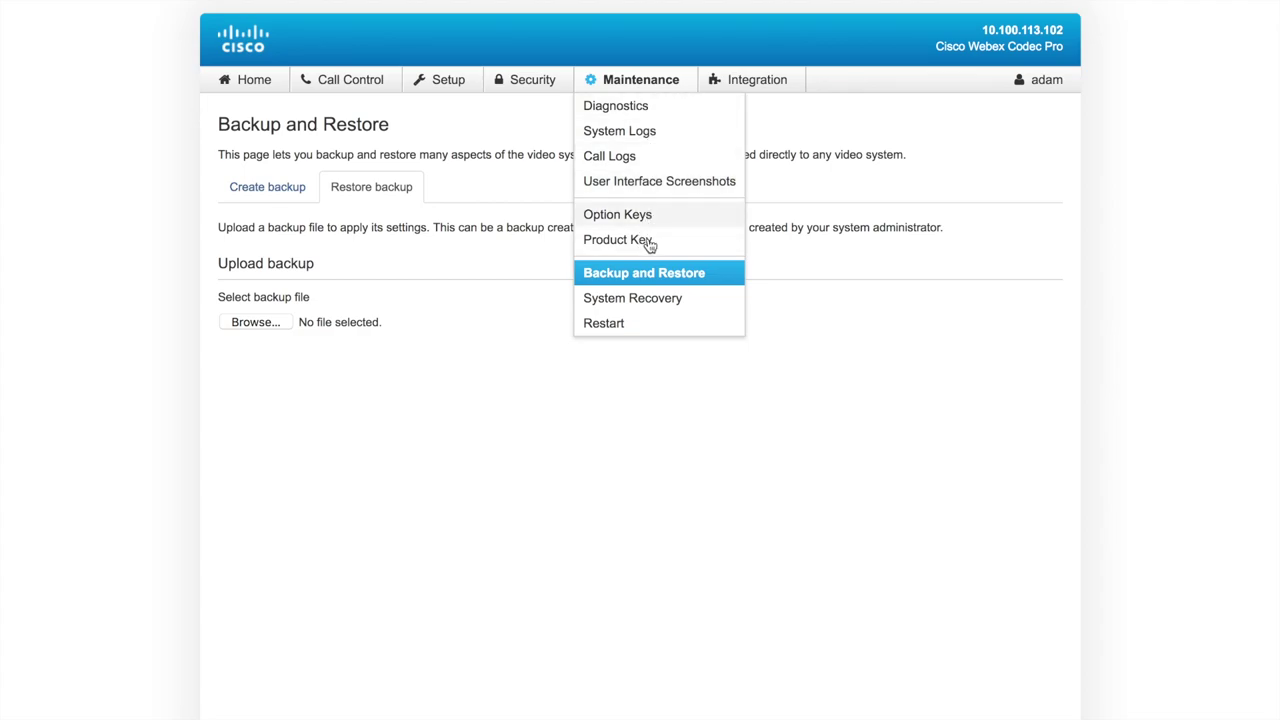
left_click(388, 188)
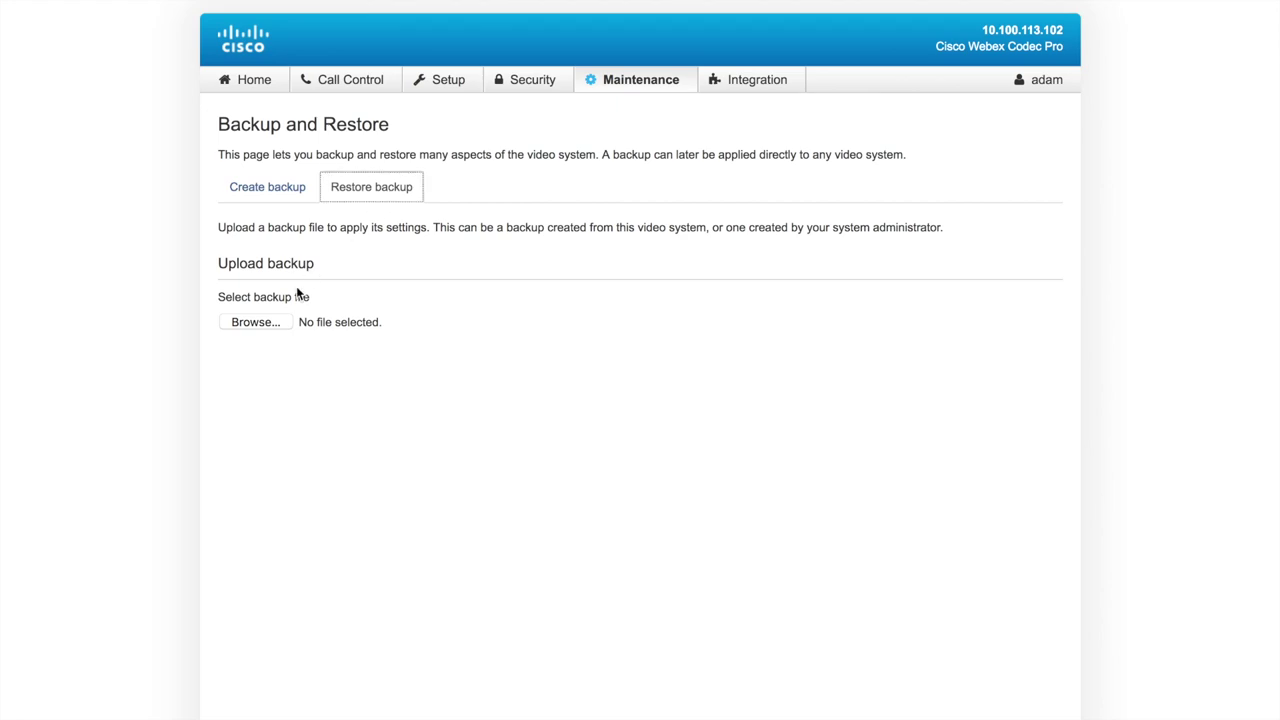
left_click(252, 322)
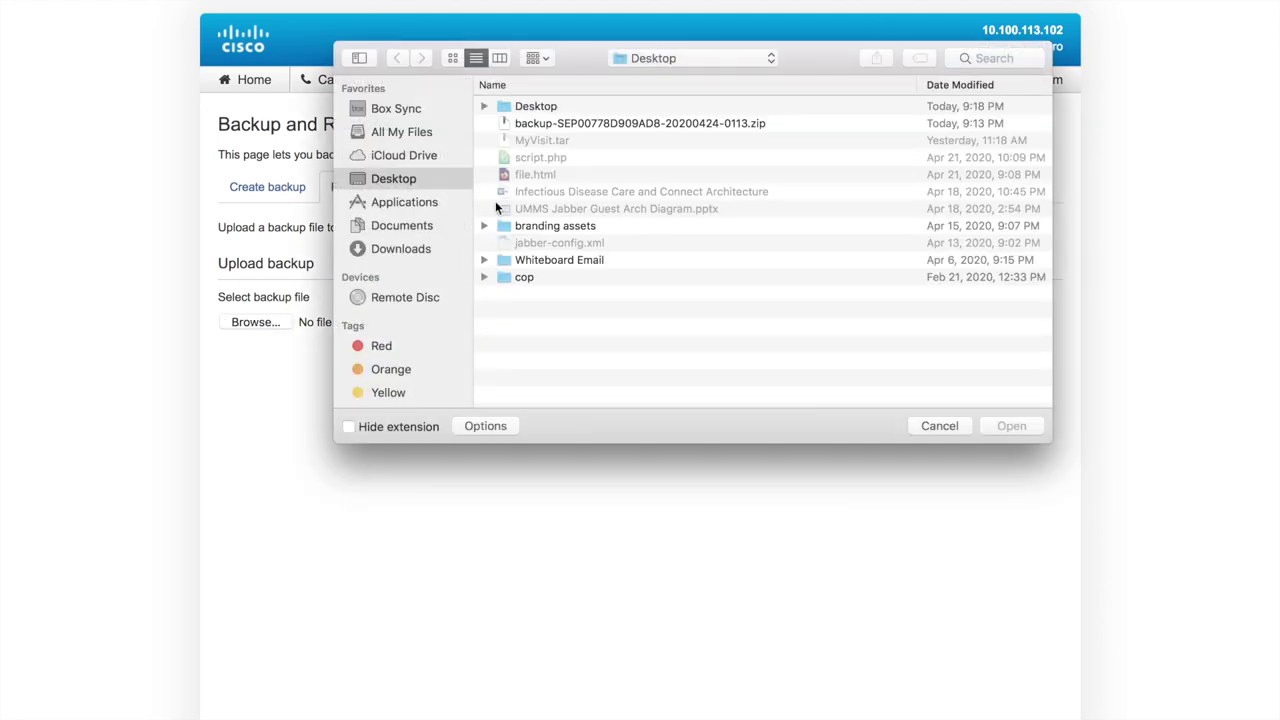
left_click(578, 128)
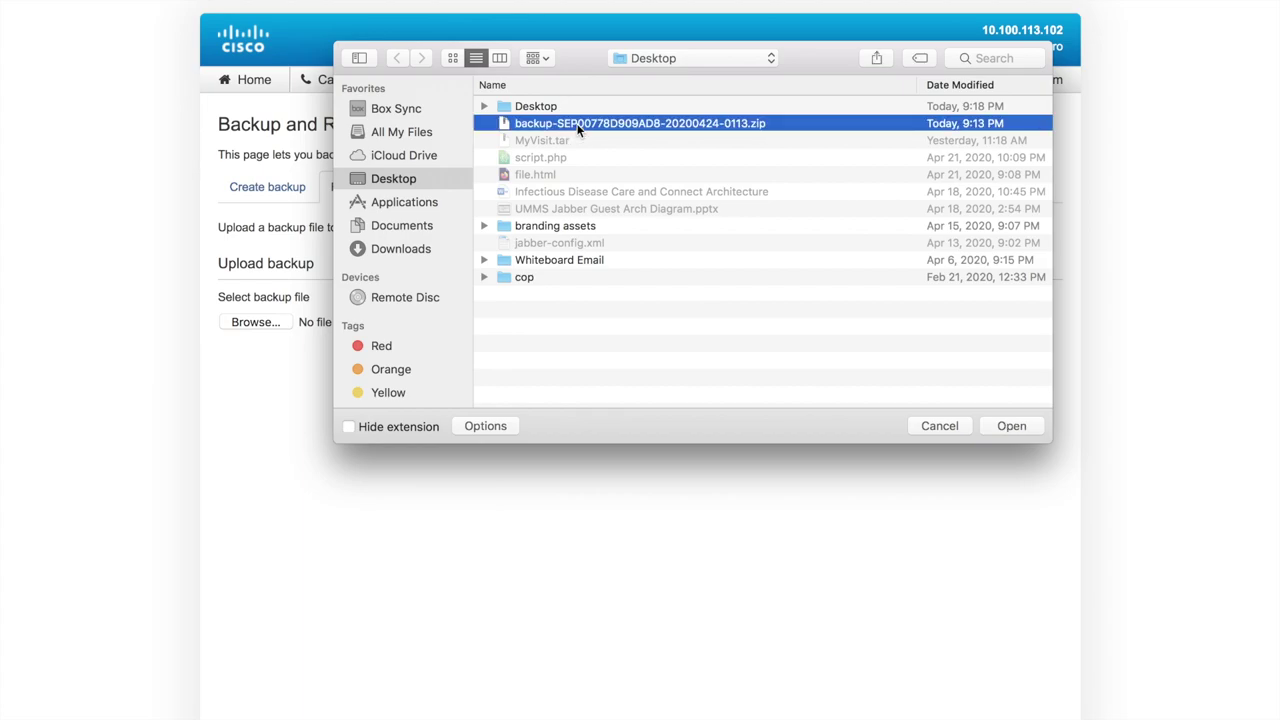
left_click(1011, 426)
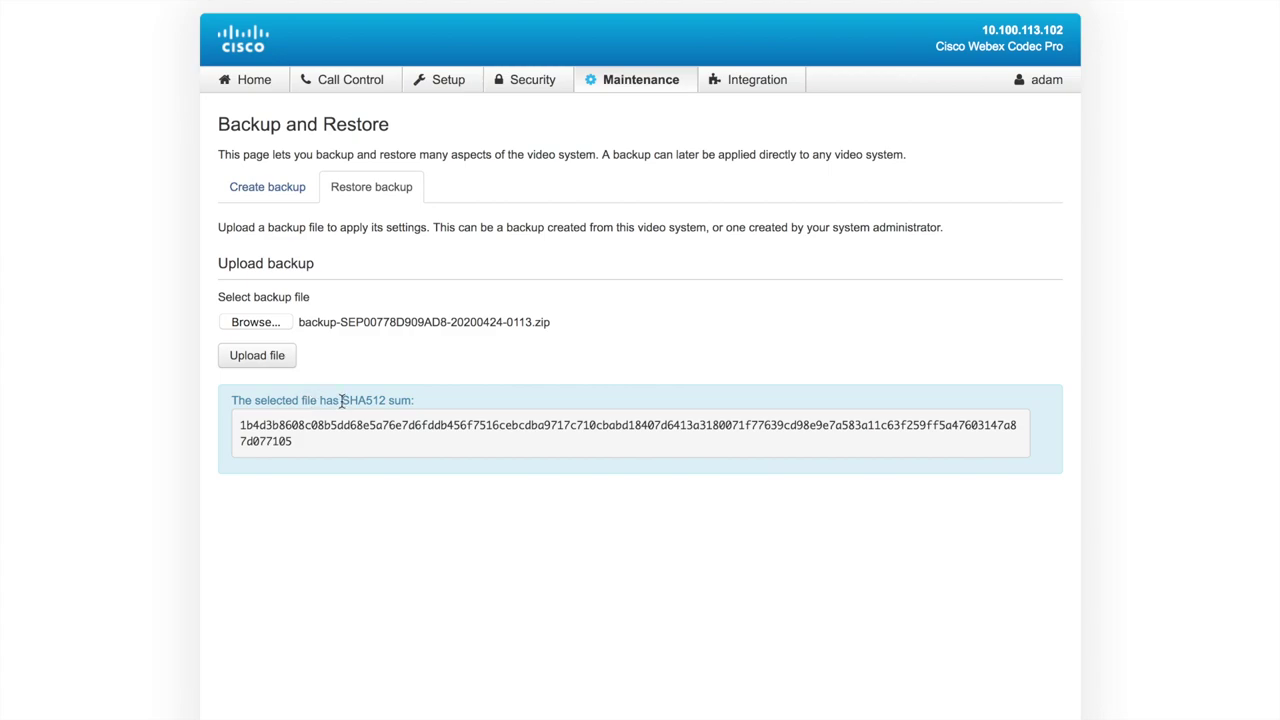
- Inspect the selected backup file's SHA512 sum and upload the file to restore it
left_click_drag(240, 430, 305, 442)
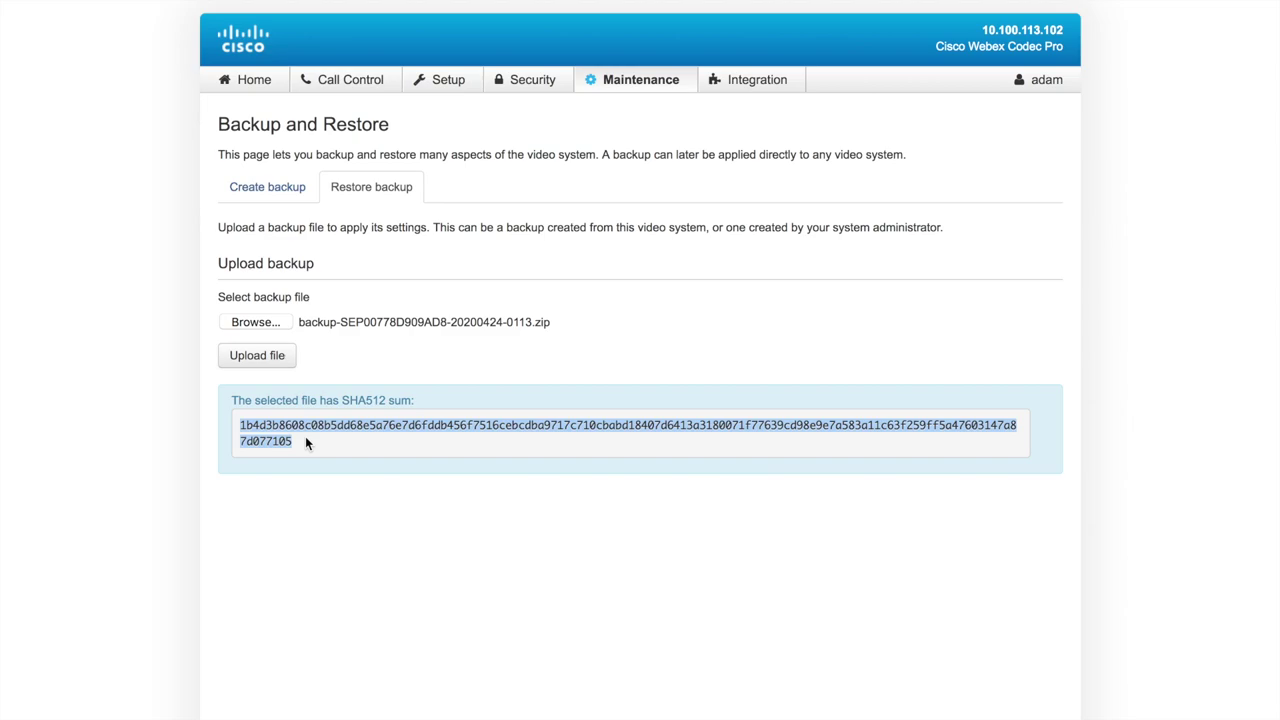
left_click(293, 440)
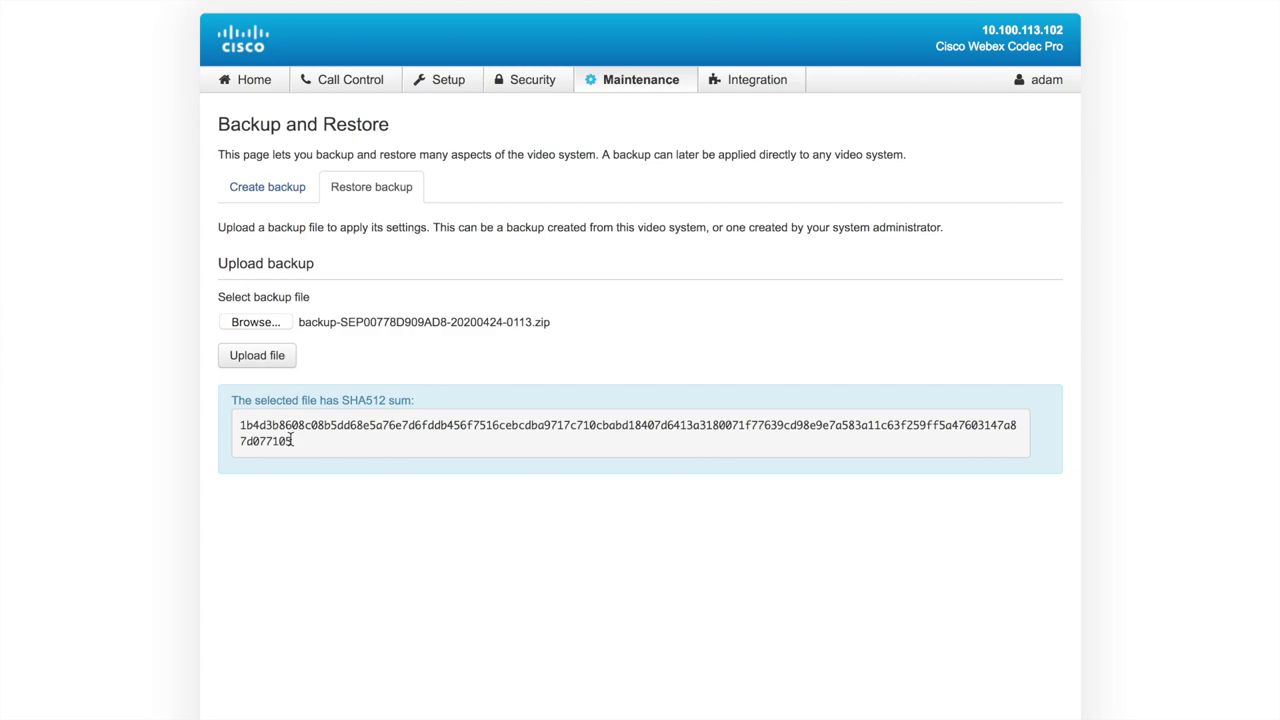
left_click(277, 362)
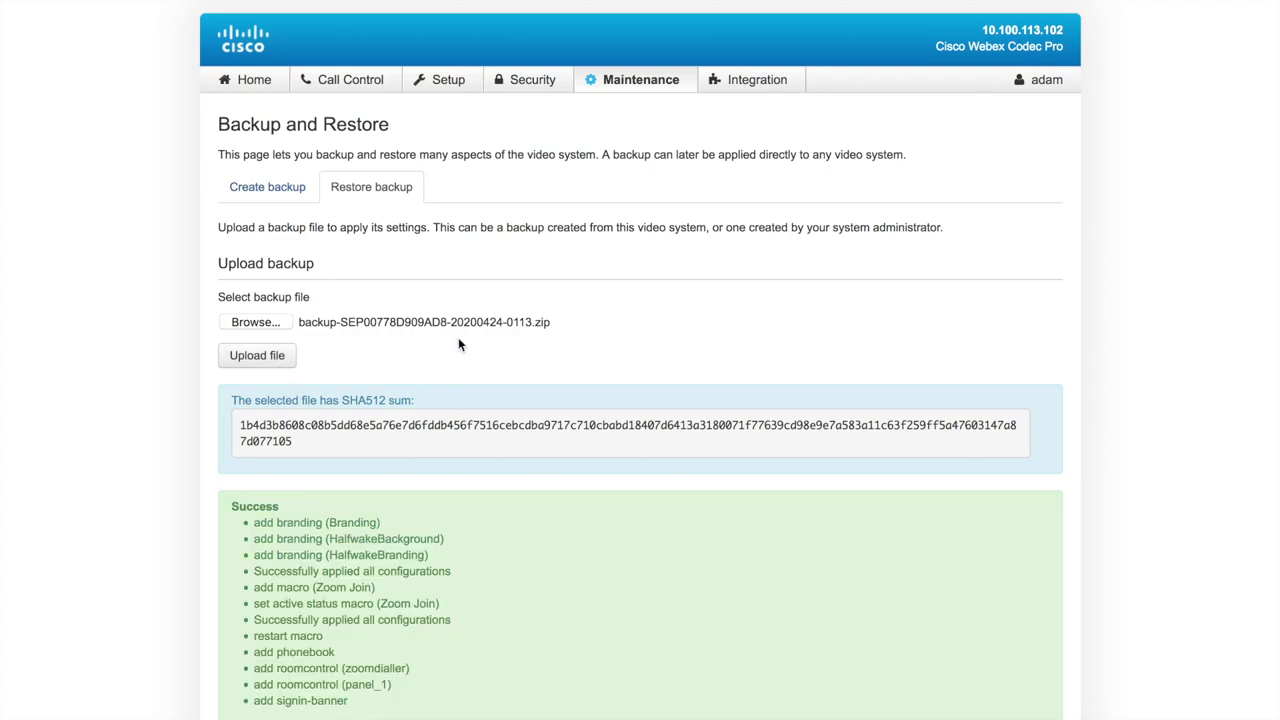
- Review the list of branding, macro, phonebook, room control and sign-in banner items applied by the restore
left_click(265, 522)
left_click_drag(265, 522, 463, 691)
left_click(487, 648)
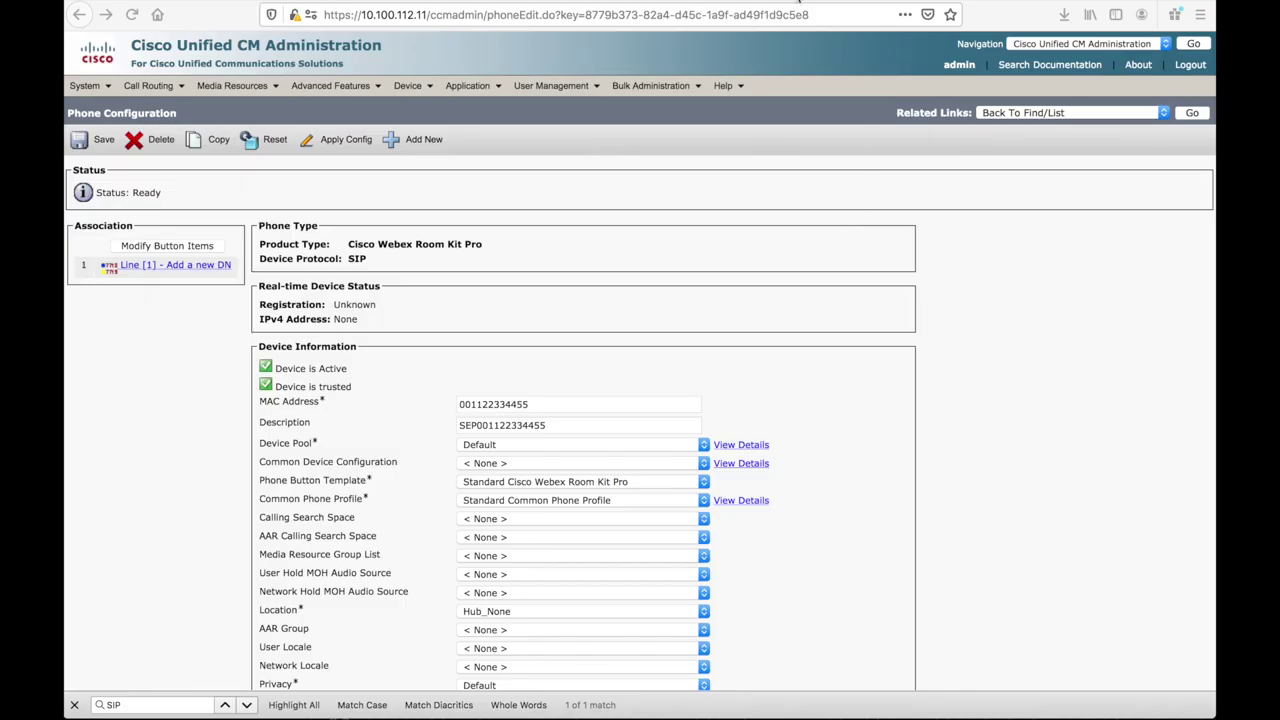
- On the Unified CM Phone Configuration page, examine the Customization File, Customization Hash Type and Customization Hash fields under Customization Provisioning
scroll(711, 258, "down", 10)
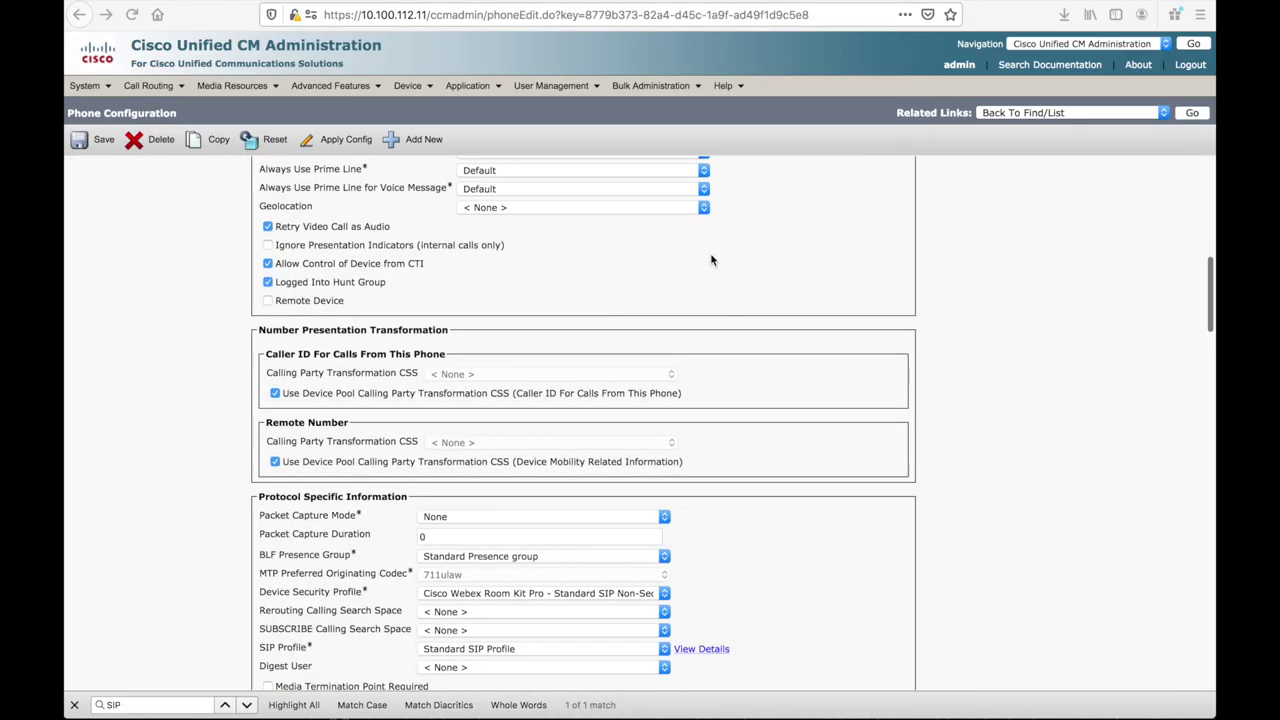
scroll(711, 260, "down", 15)
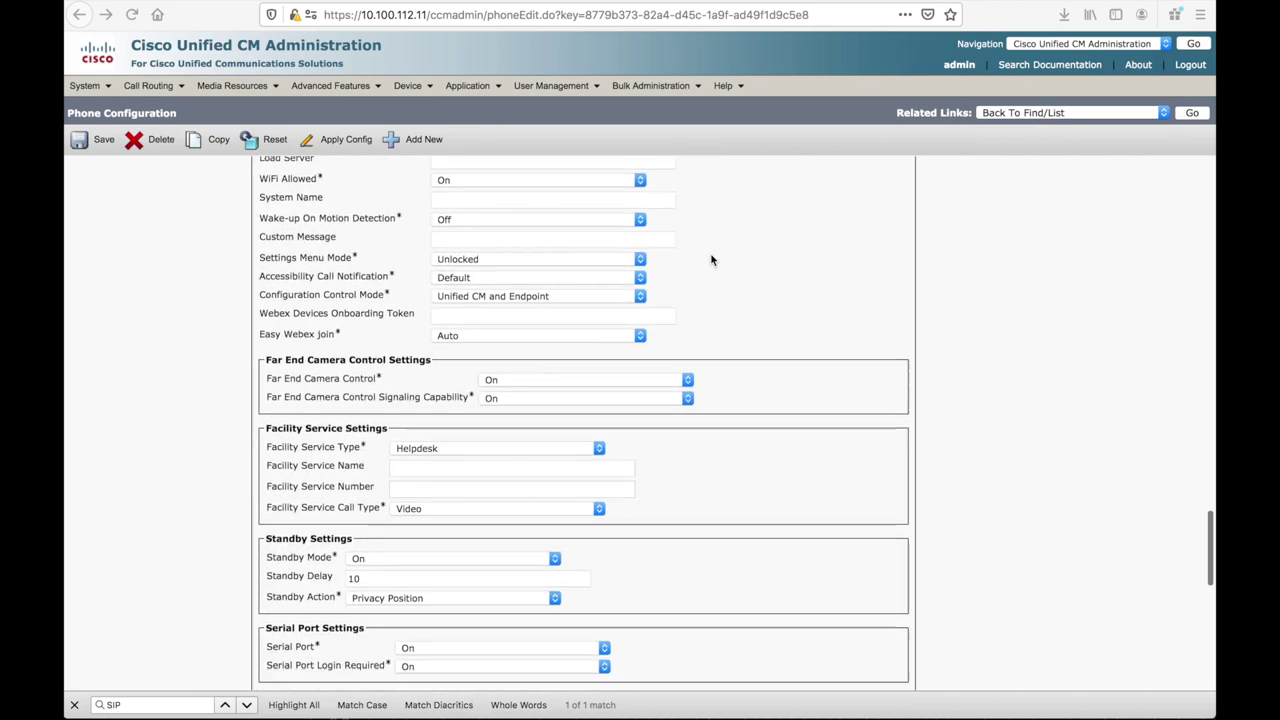
scroll(711, 258, "down", 10)
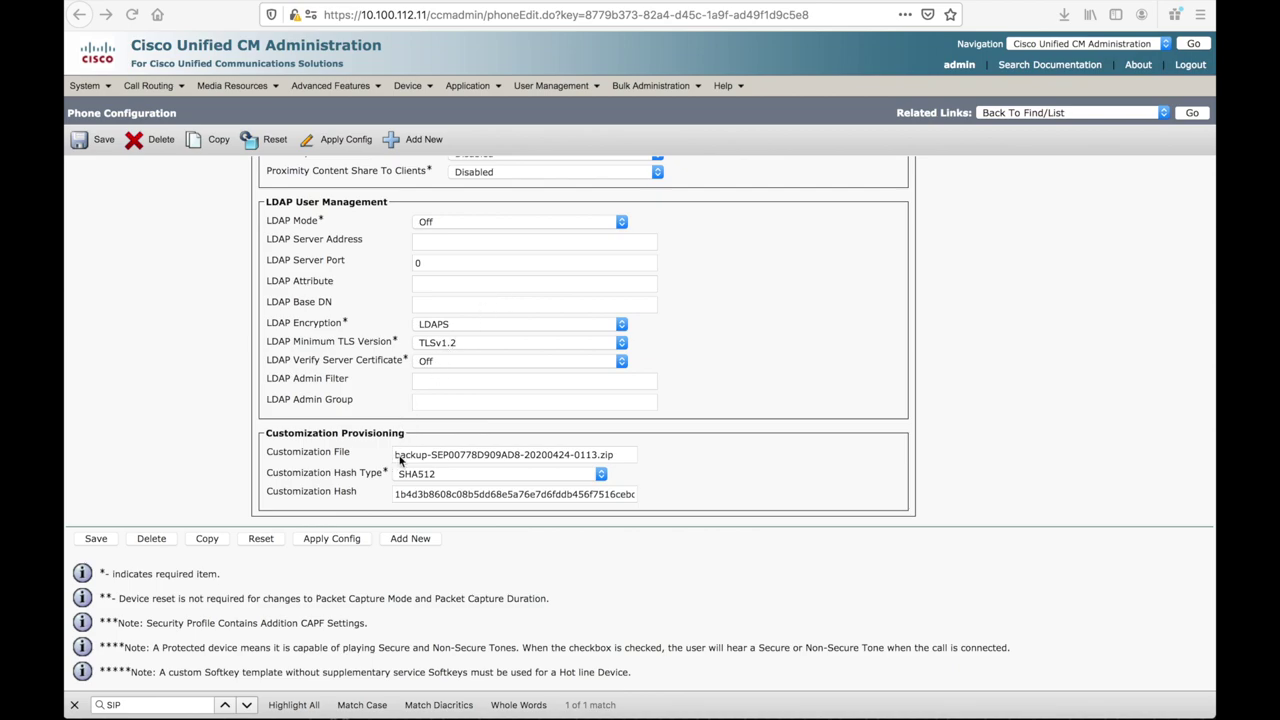
scroll(421, 346, "up", 4)
scroll(421, 346, "down", 4)
left_click(542, 461)
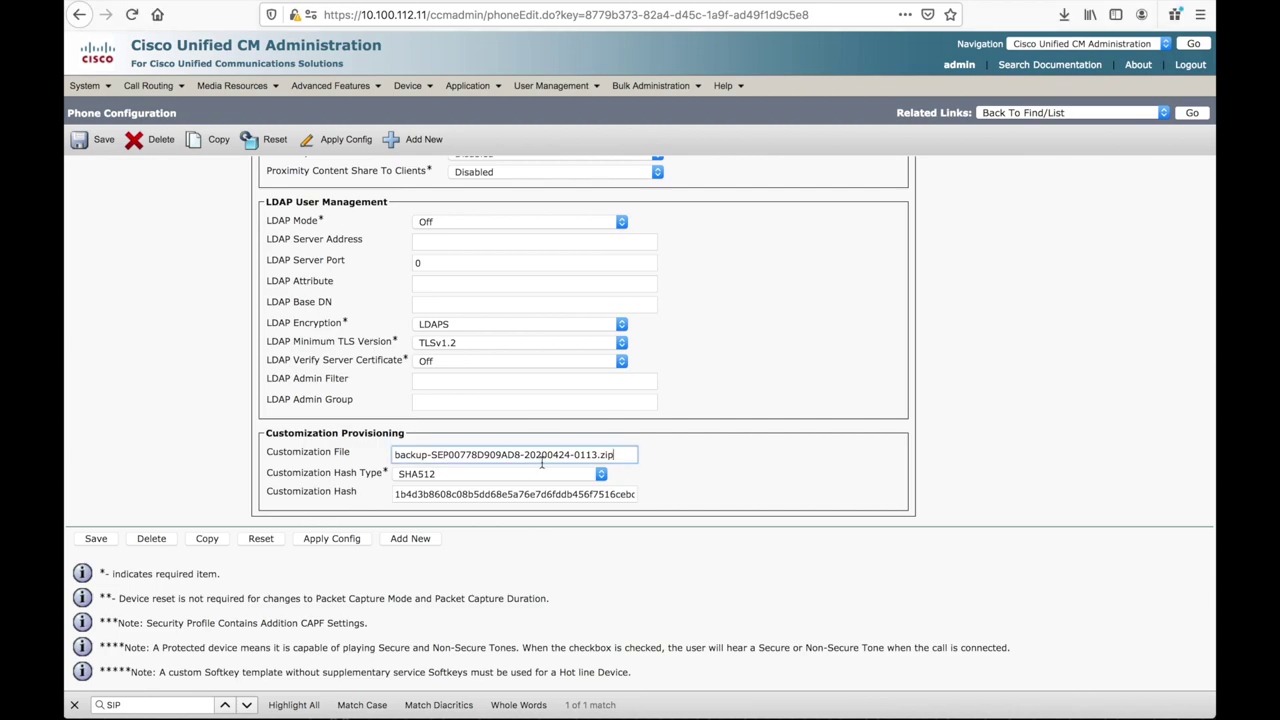
left_click_drag(618, 456, 392, 455)
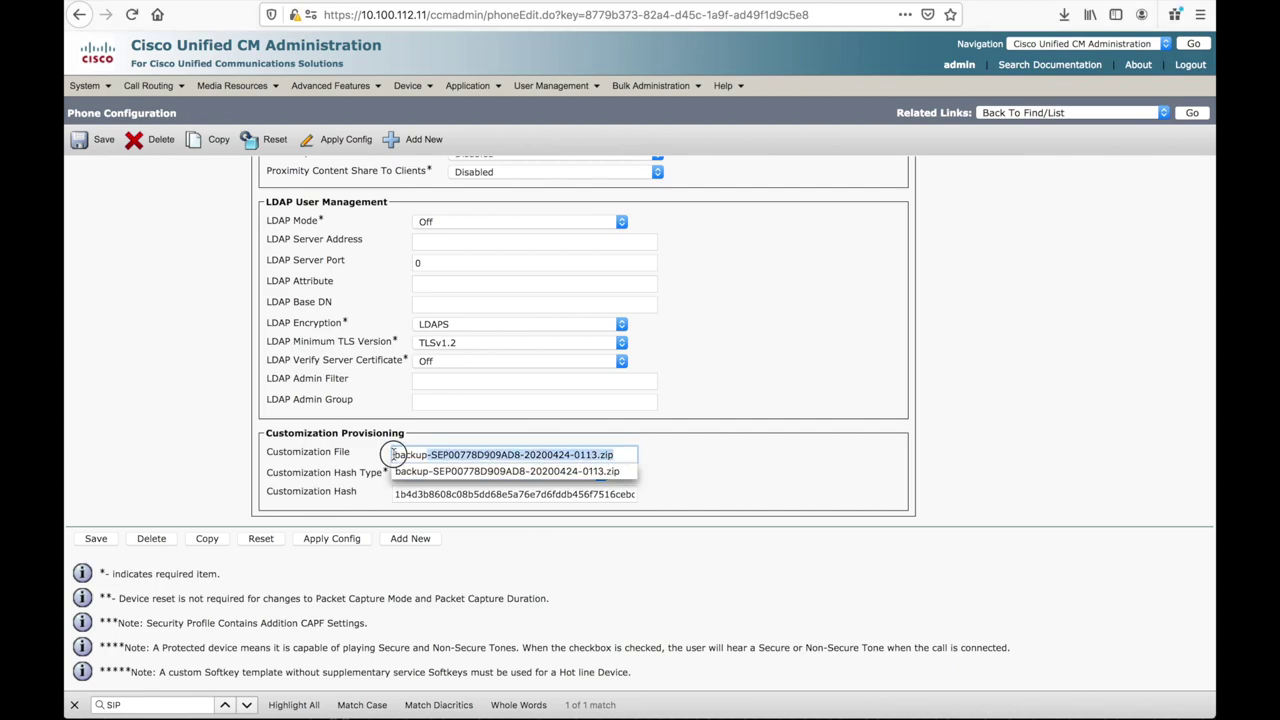
left_click(636, 457)
left_click(416, 494)
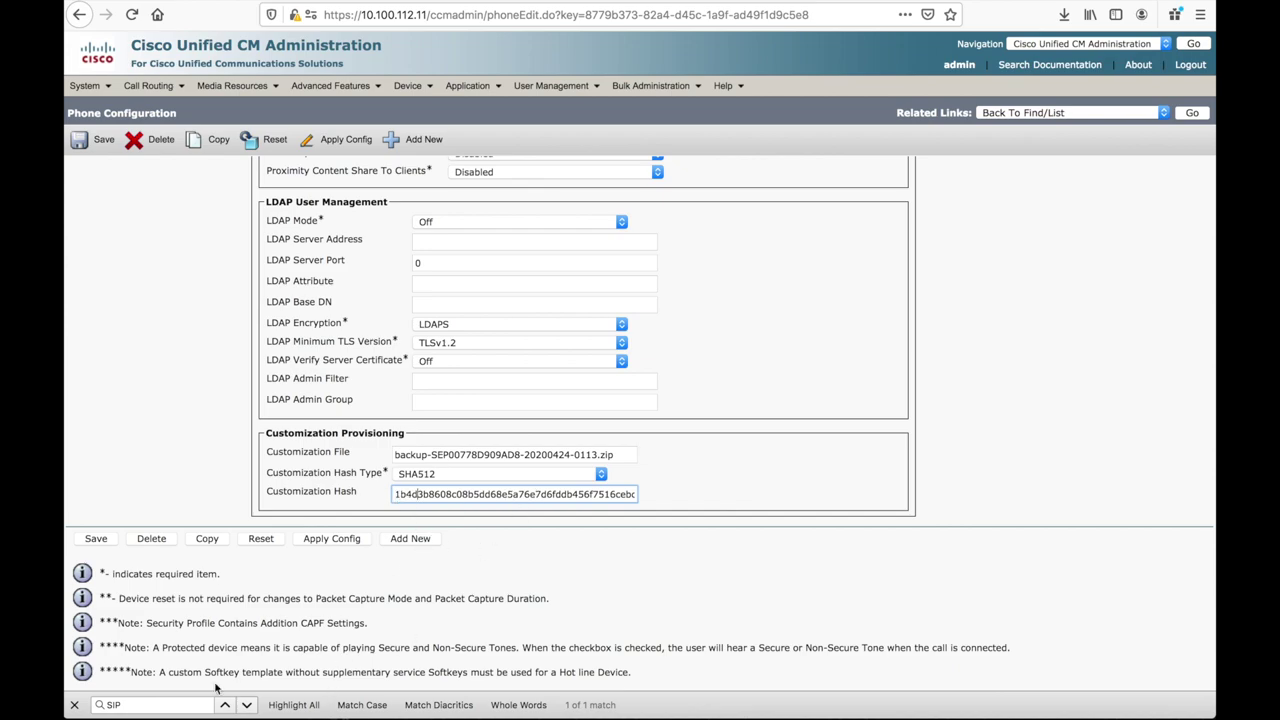
- Switch to Terminal and examine the shasum -a 512 command, its backup file argument and the resulting hash
key("super+Tab")
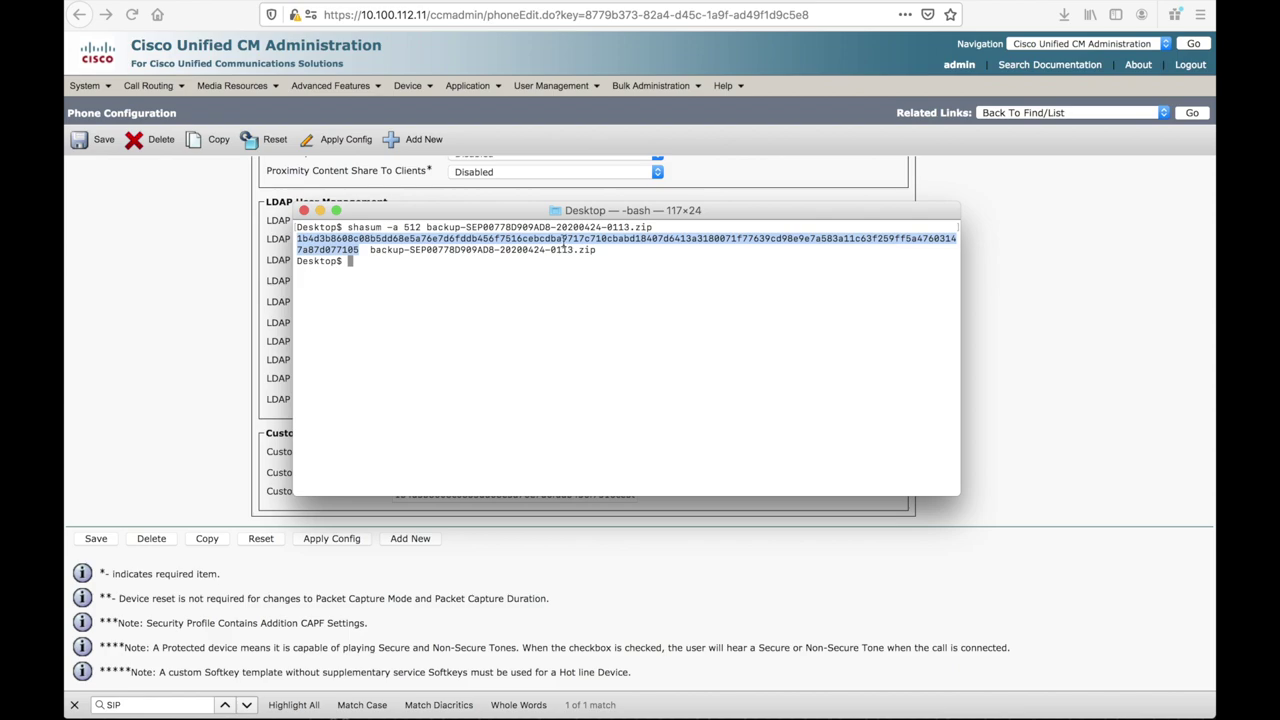
left_click(542, 272)
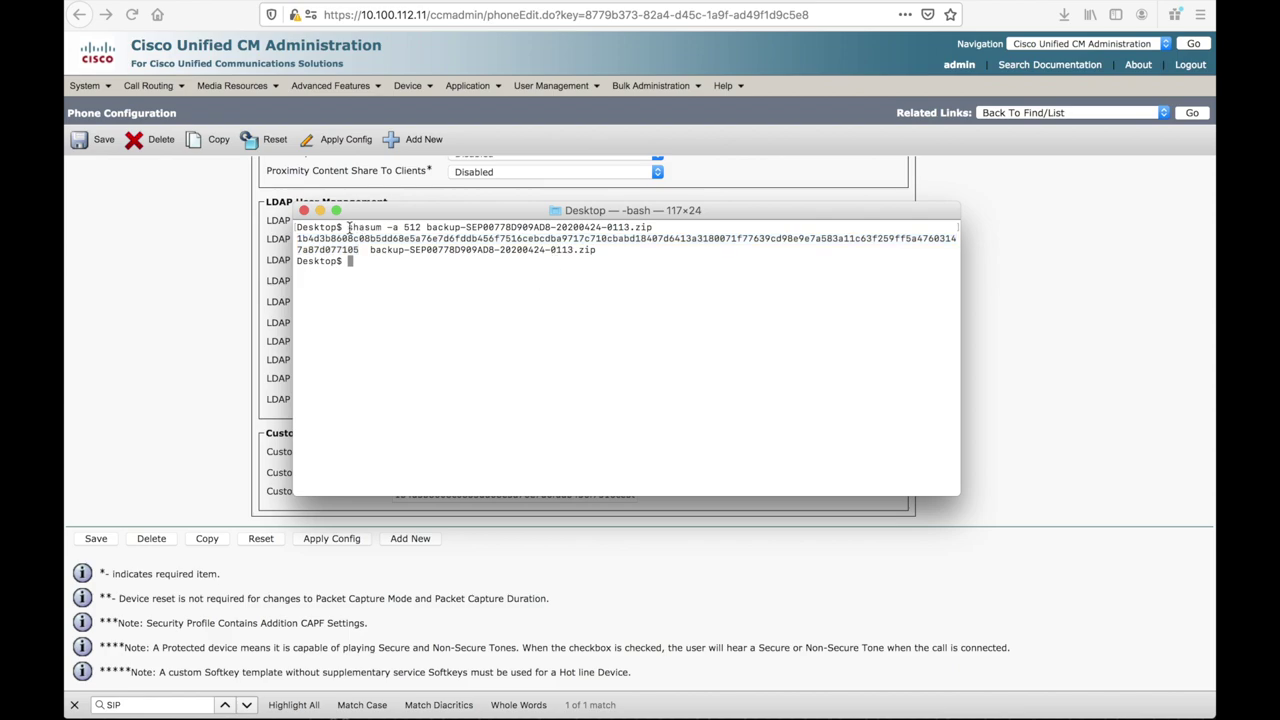
left_click_drag(349, 227, 419, 227)
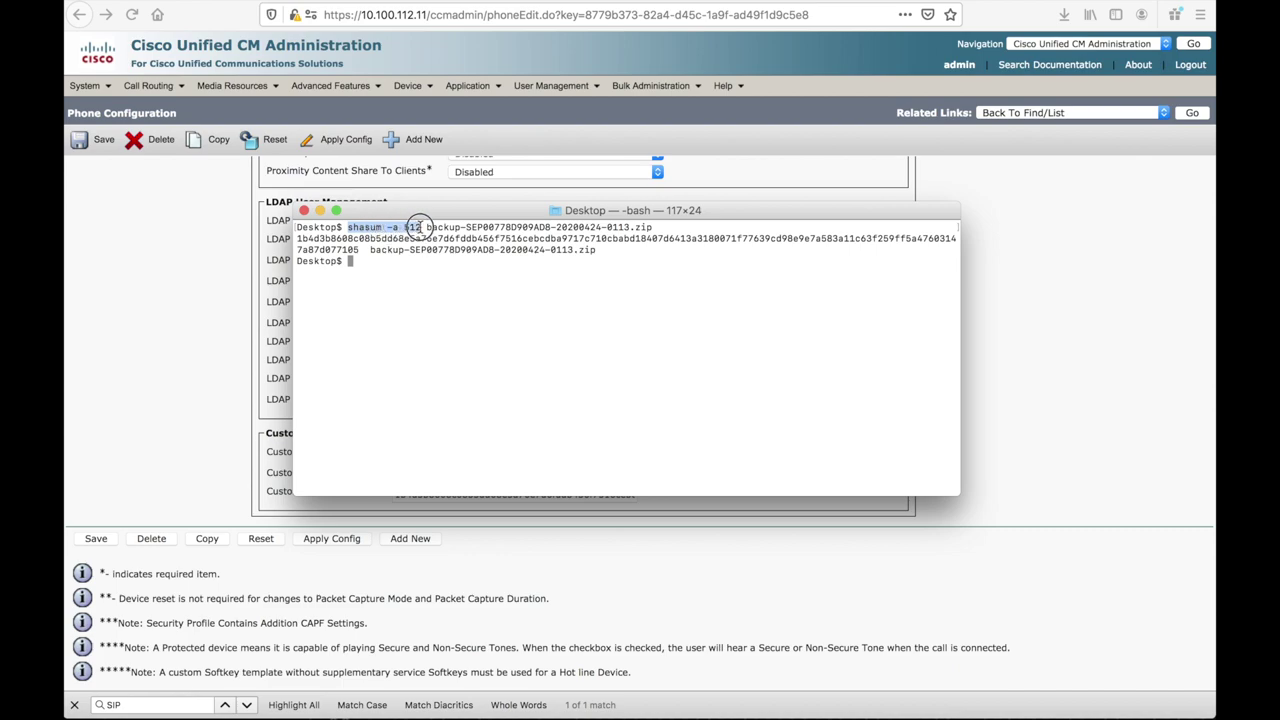
left_click(428, 227)
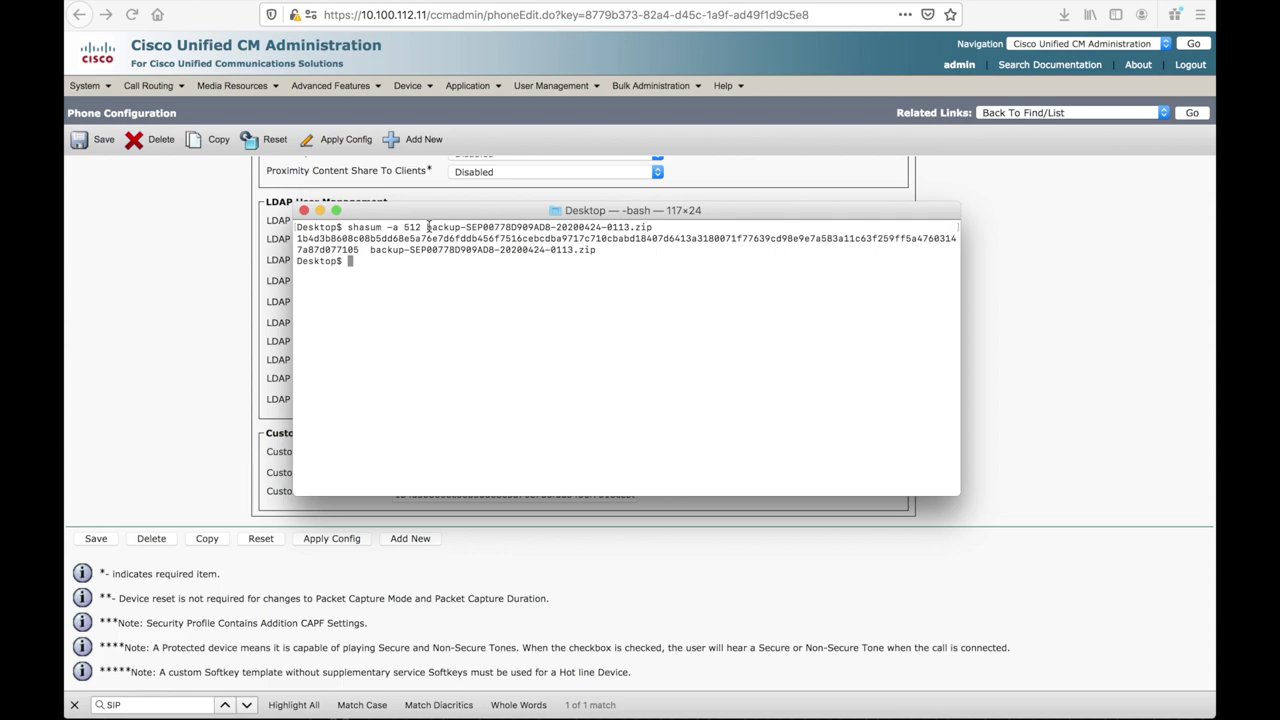
left_click_drag(428, 227, 652, 227)
left_click(652, 227)
left_click(299, 240)
left_click_drag(299, 240, 358, 250)
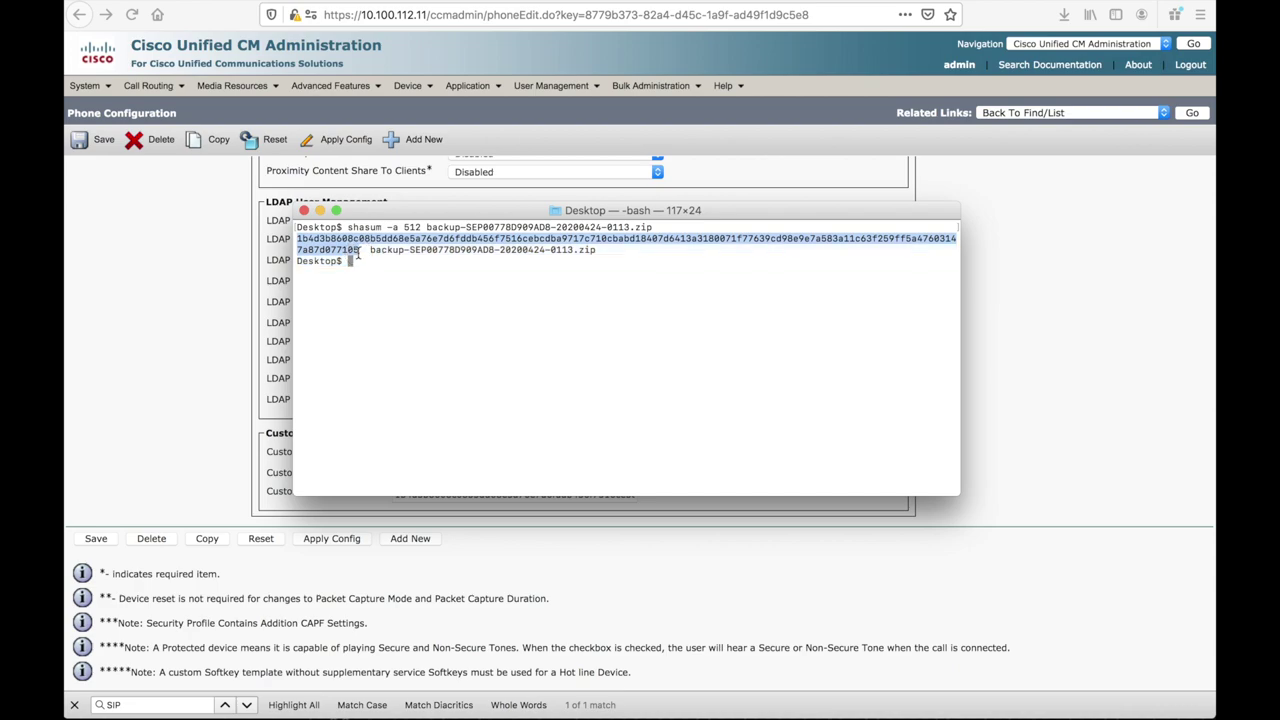
left_click(460, 298)
- Highlight the complete SHA512 hash in the Terminal output once more, then close the Terminal window
left_click_drag(457, 215, 445, 217)
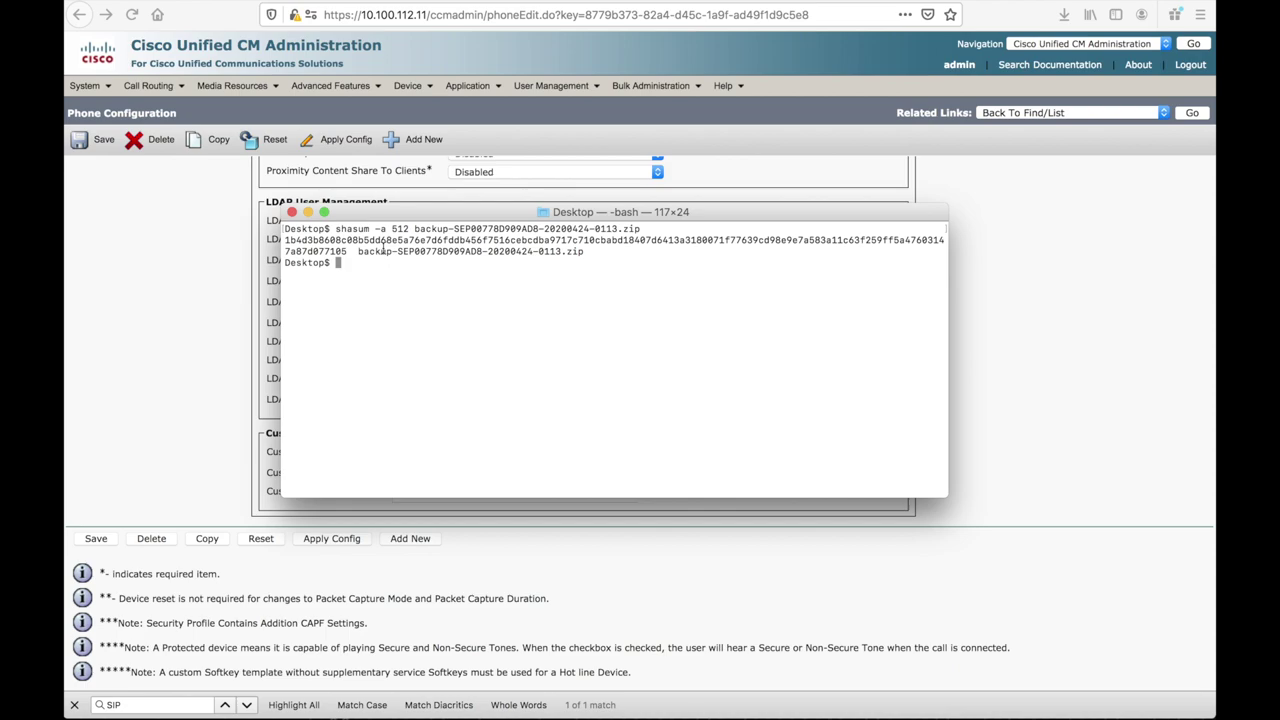
key("Return")
key("Return")
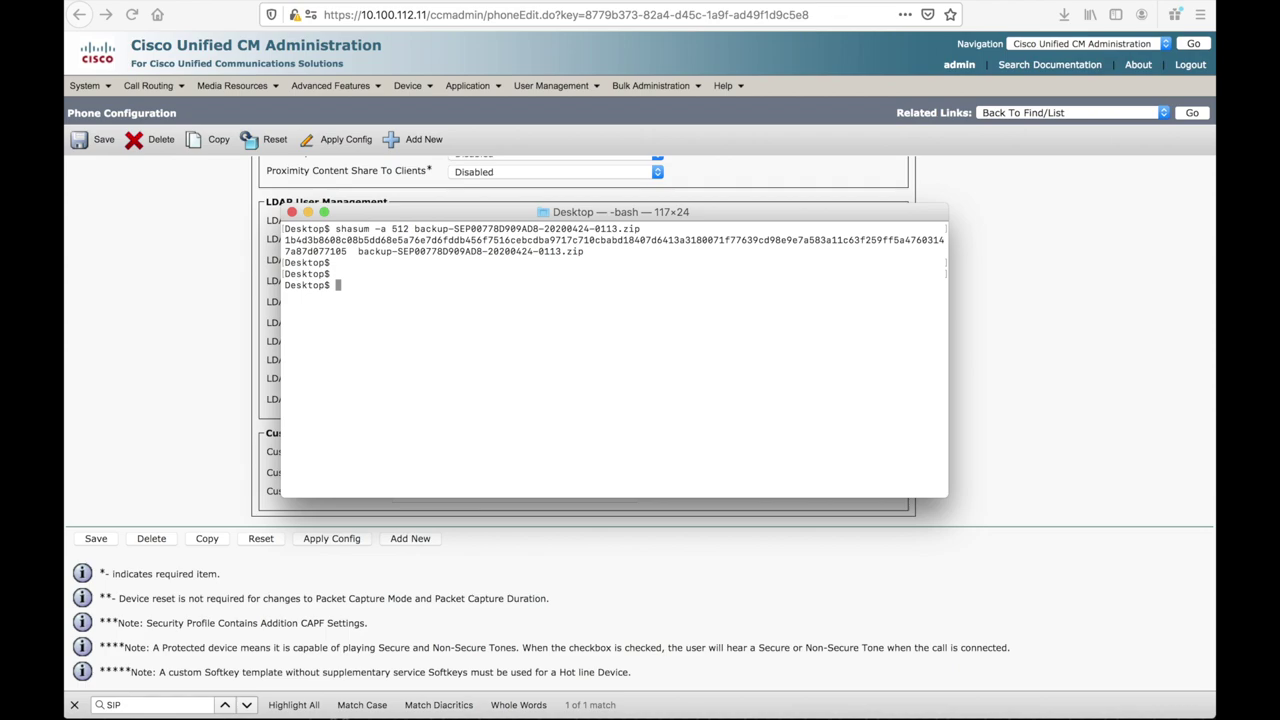
left_click_drag(347, 252, 283, 241)
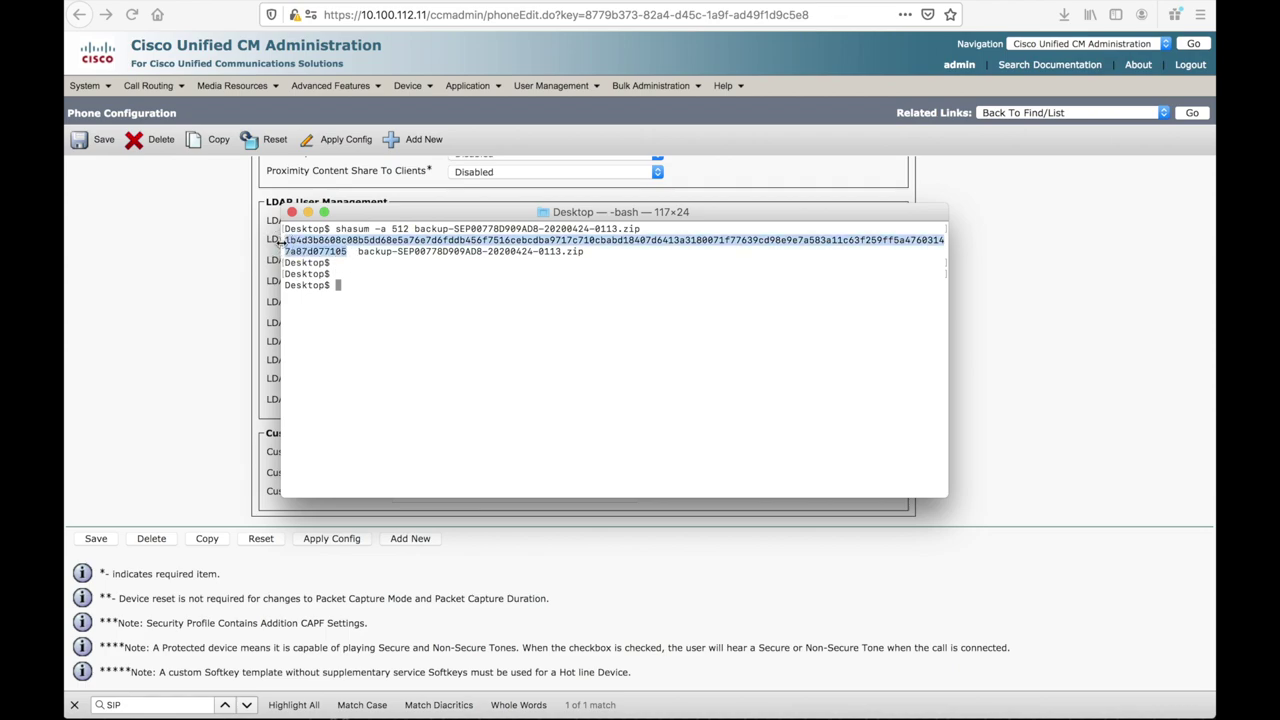
left_click(291, 212)
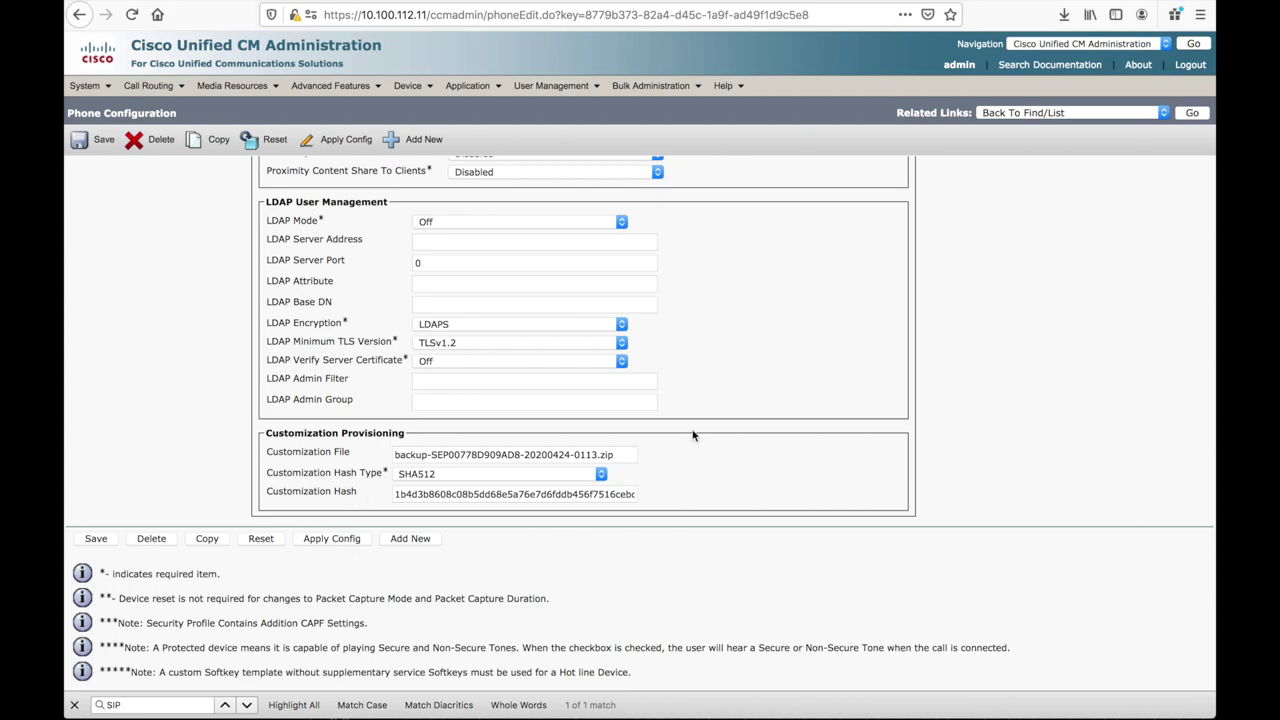
left_click_drag(397, 455, 629, 467)
left_click(621, 457)
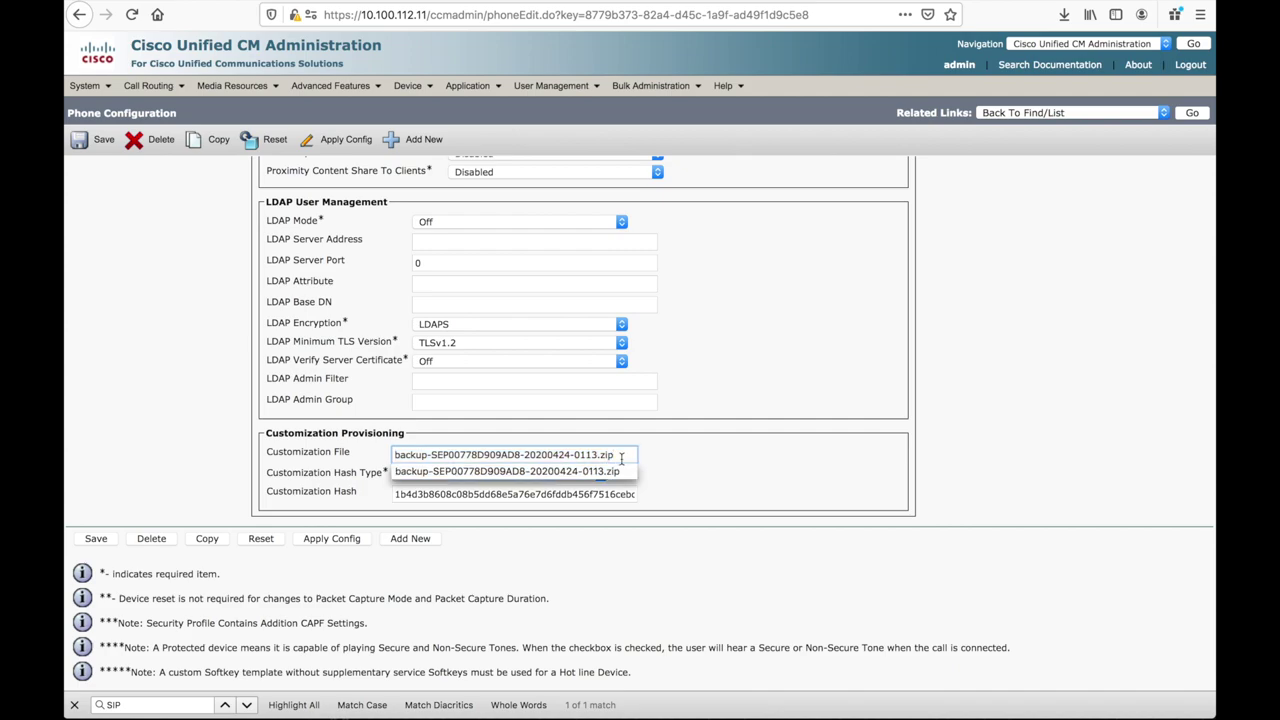
key("Escape")
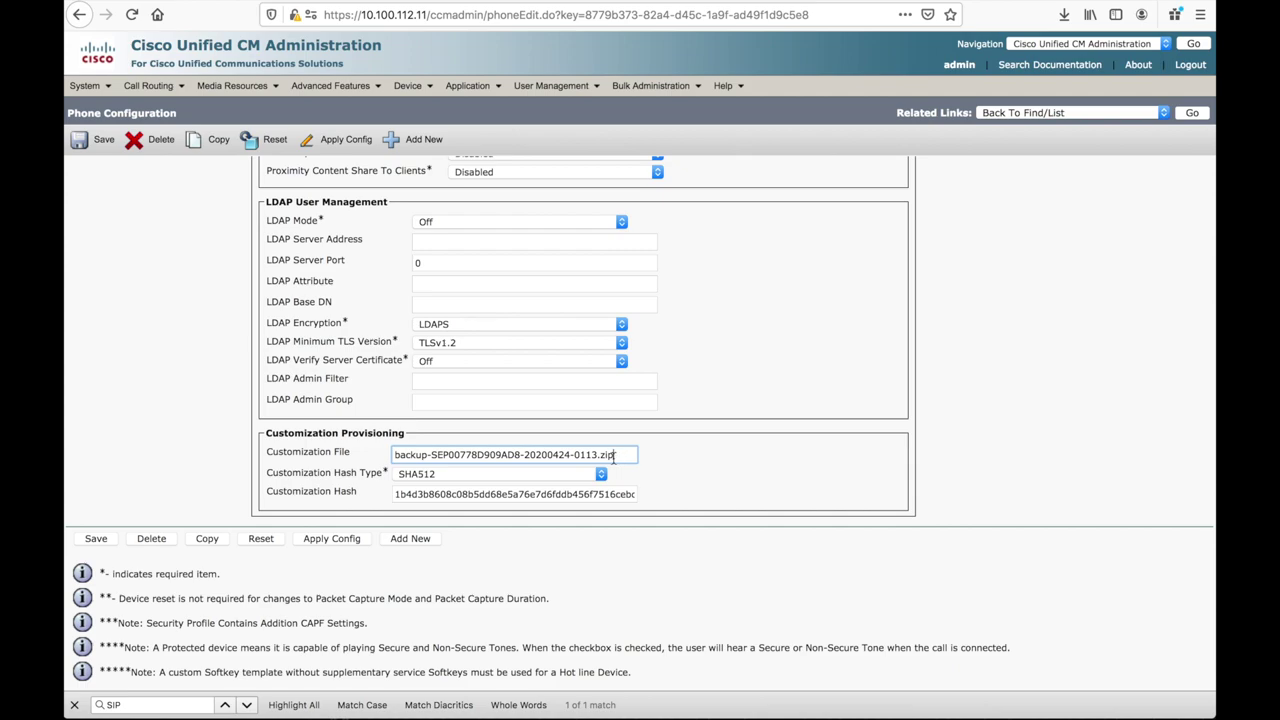
left_click(394, 455)
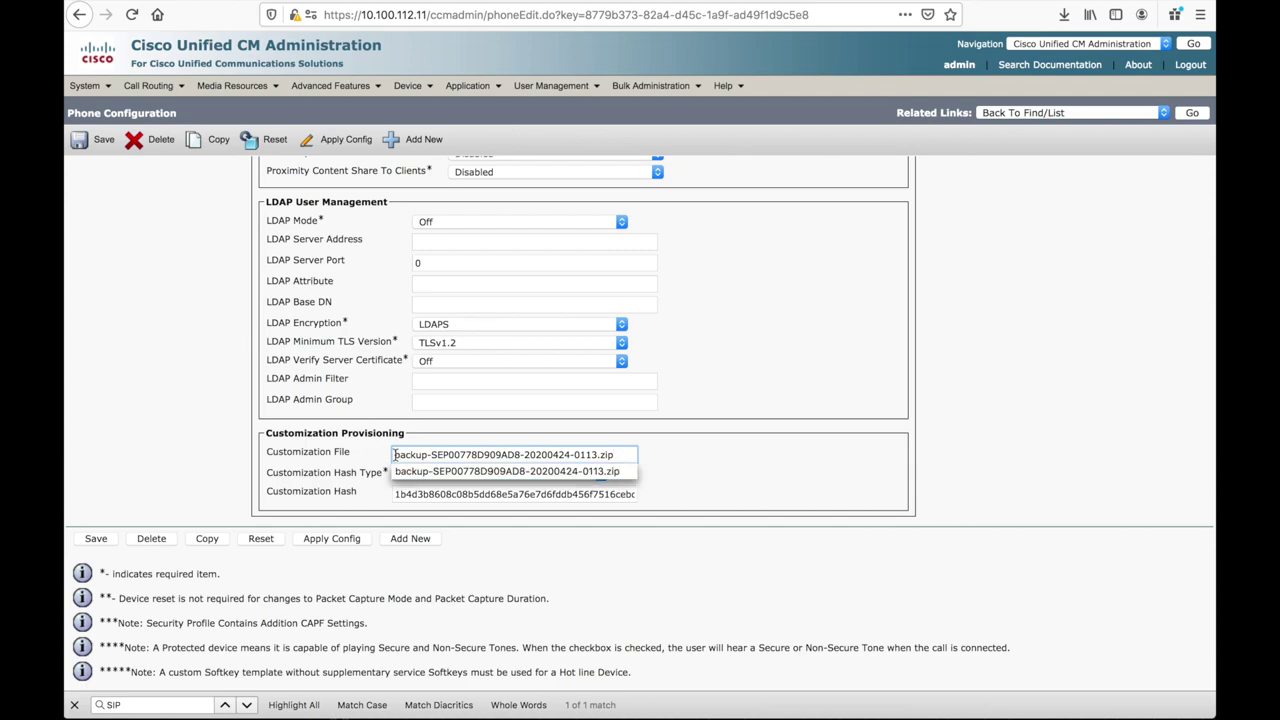
key("Escape")
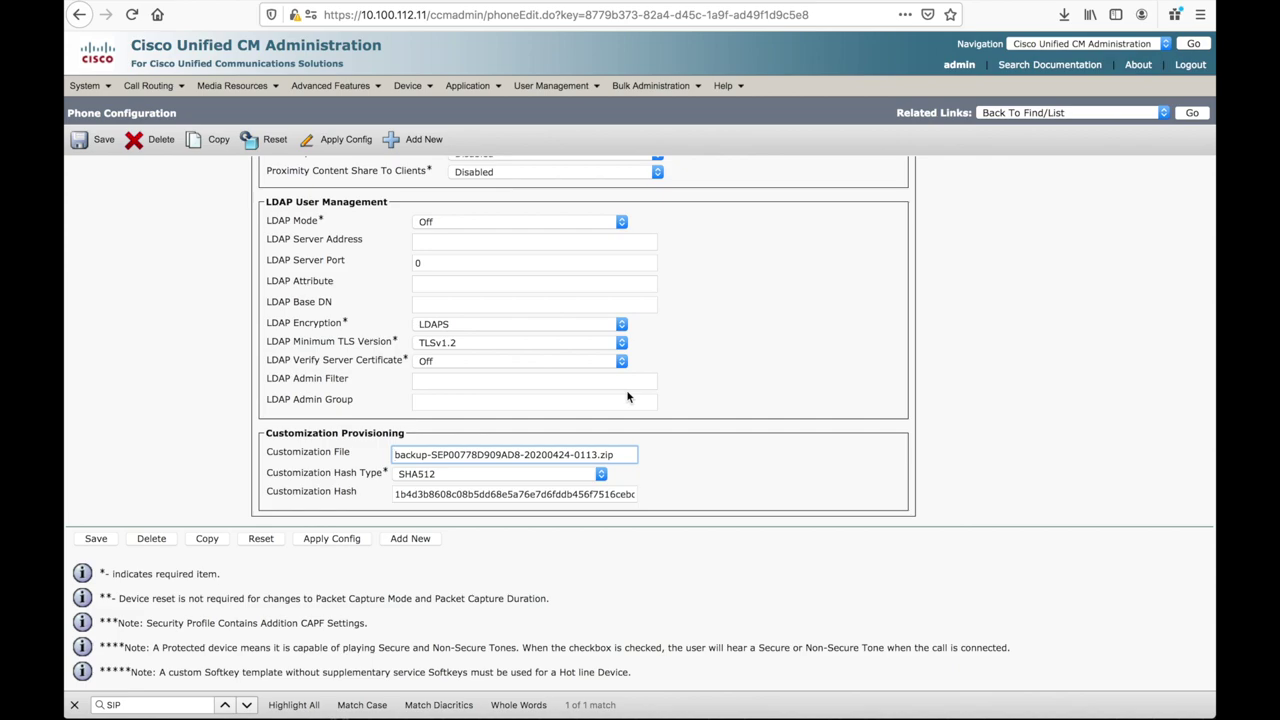
type("http")
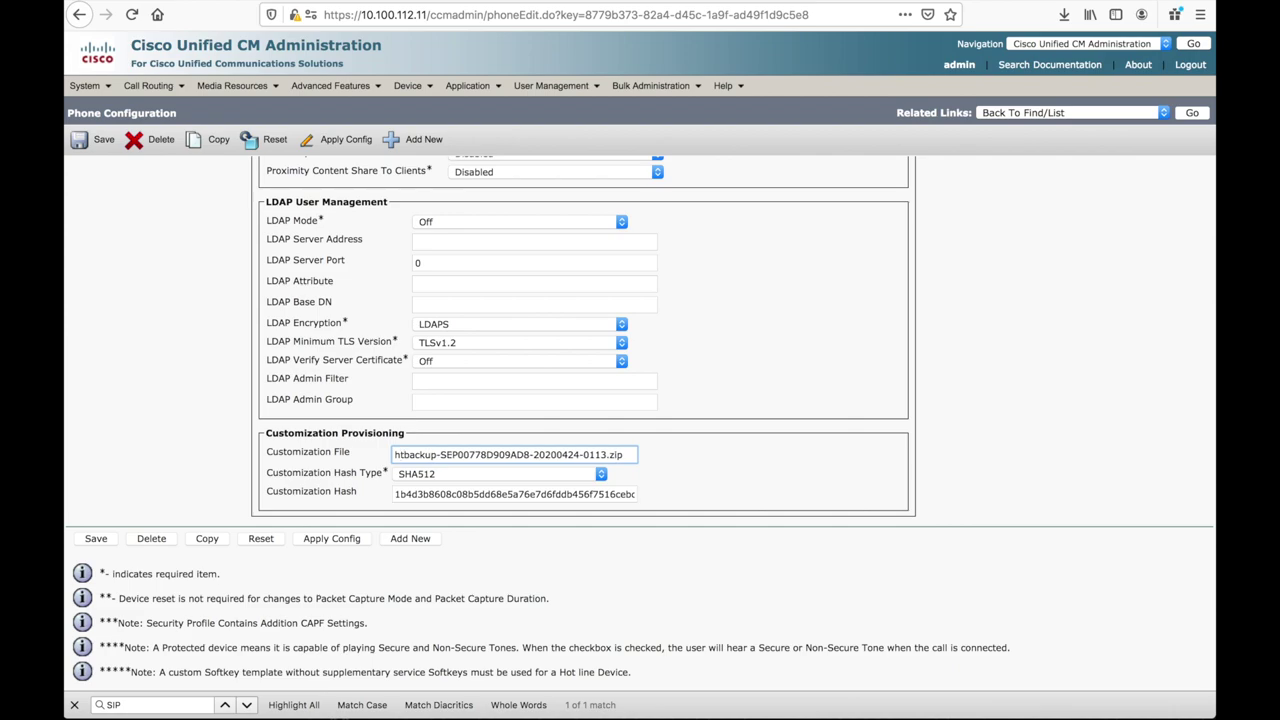
type("://")
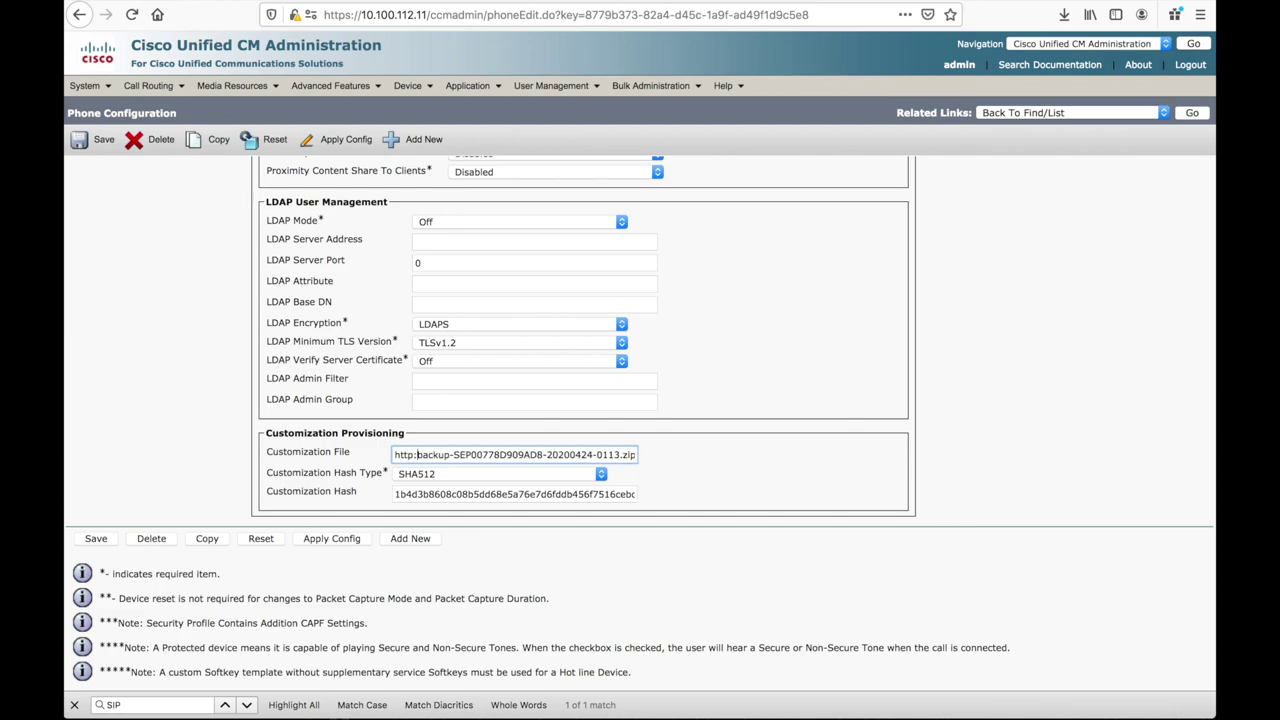
type("server.com")
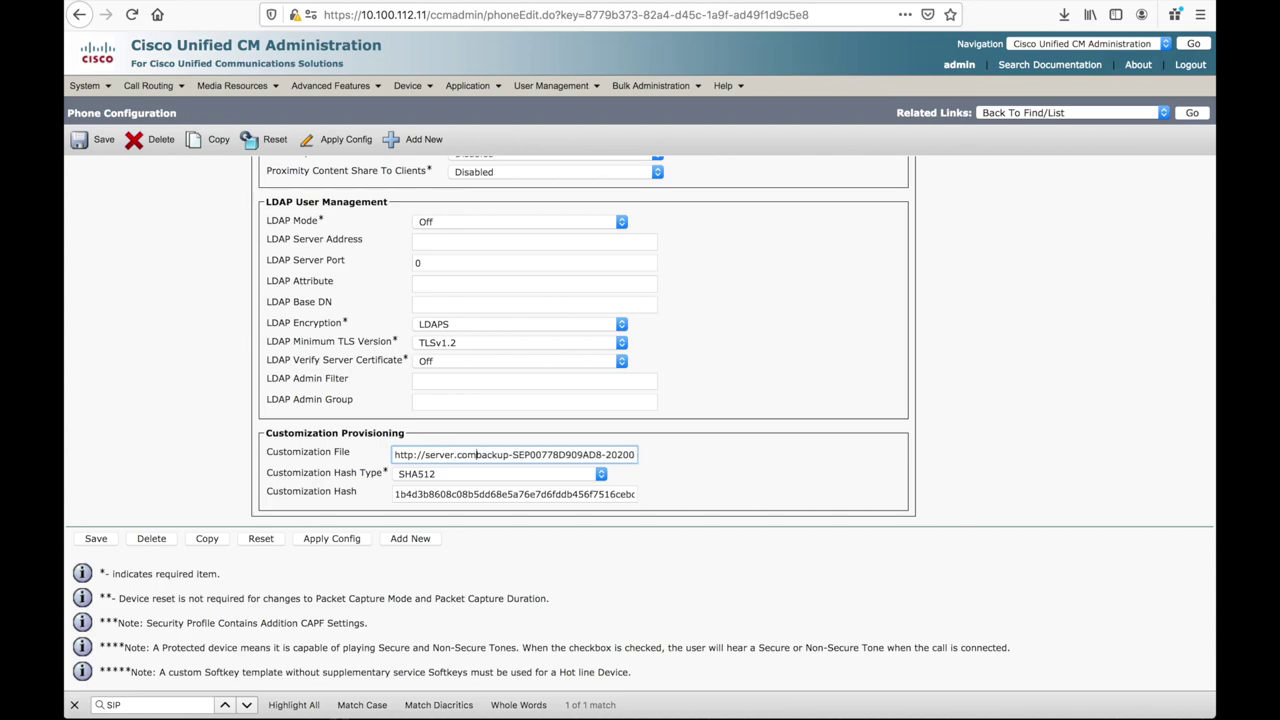
type("/")
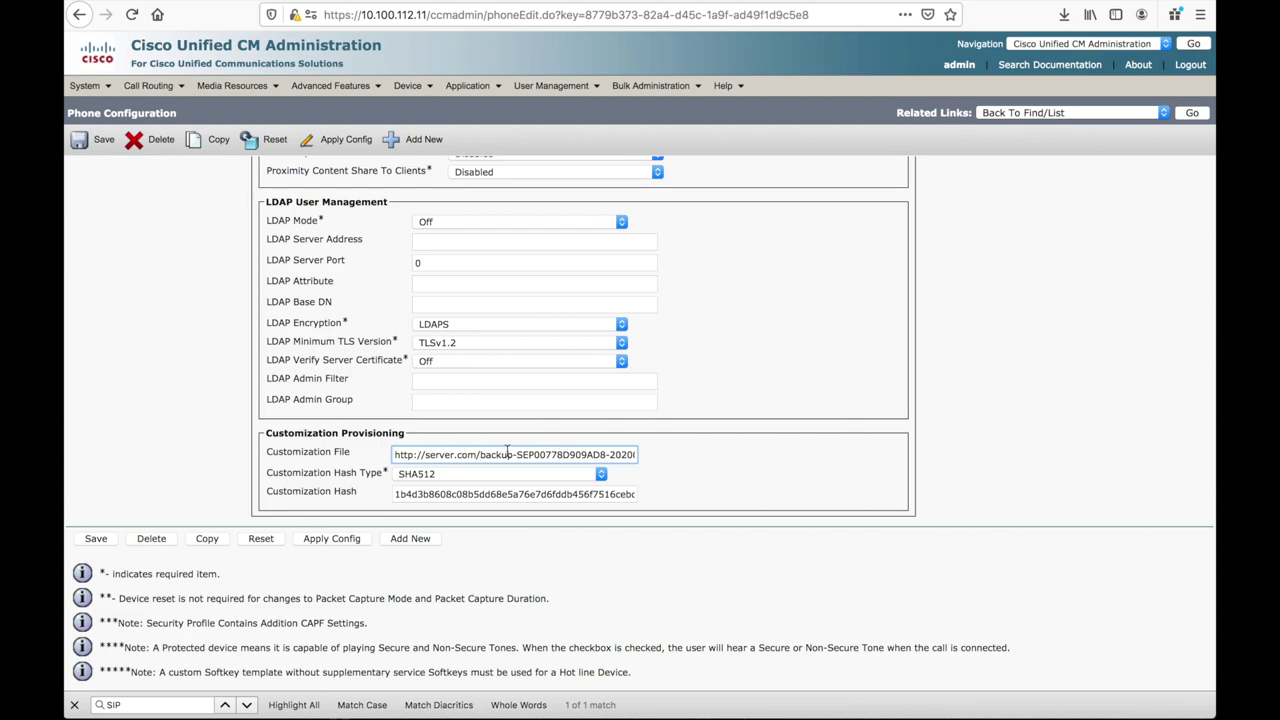
- Add port 8443 after server.com in the Customization File address
key("Left")
type(":")
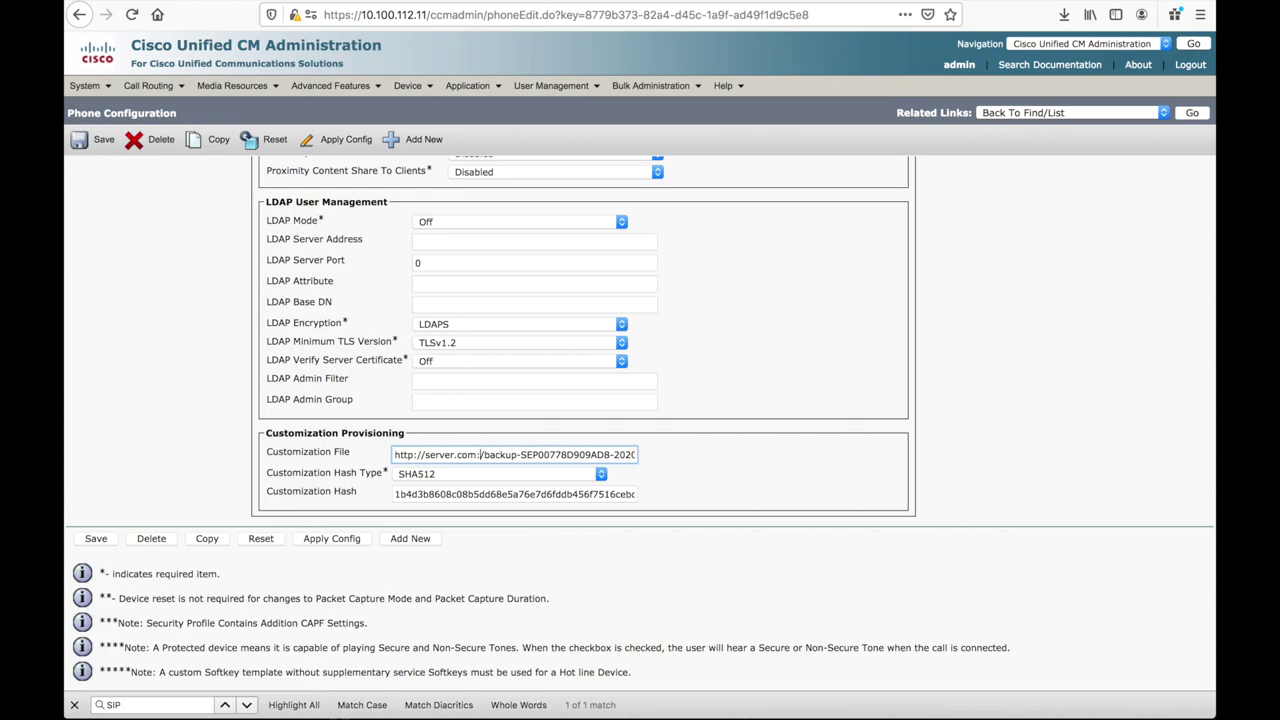
type("8443")
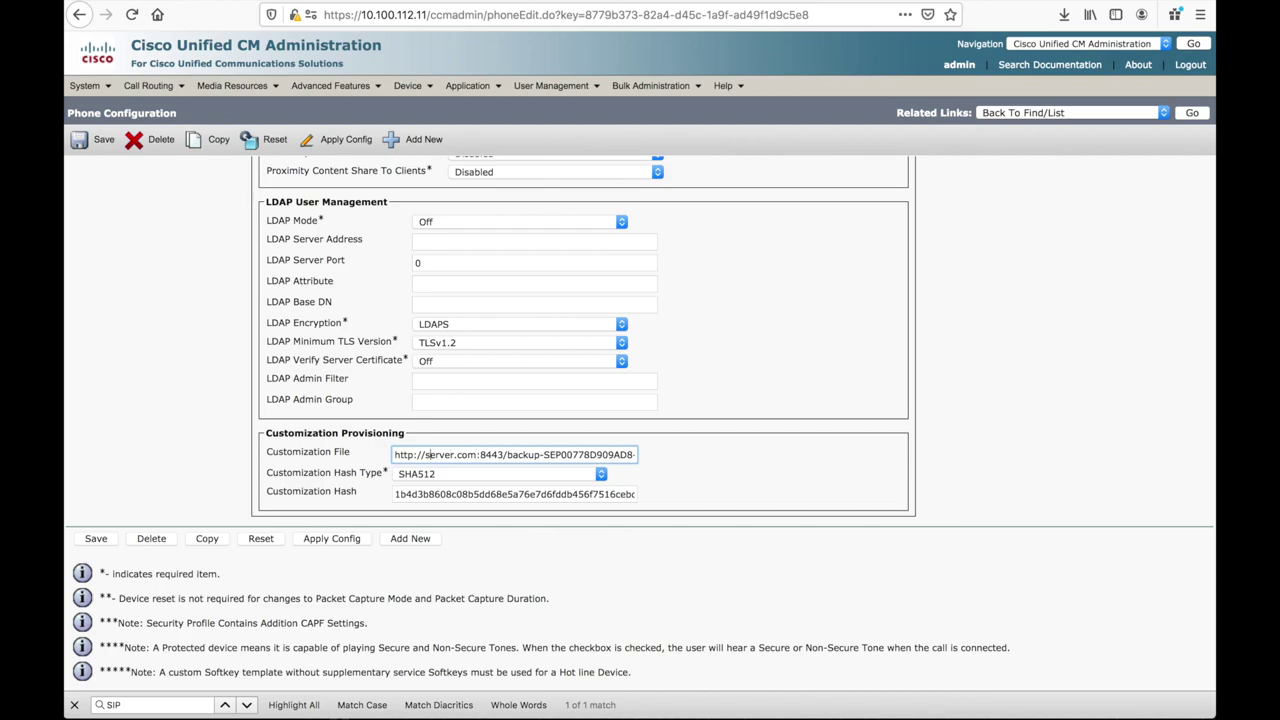
- Remove the server address and port from the Customization File field, leaving only backup-SEP00778D909AD8-20200424-0113.zip
left_click(498, 453)
left_click_drag(498, 453, 340, 455)
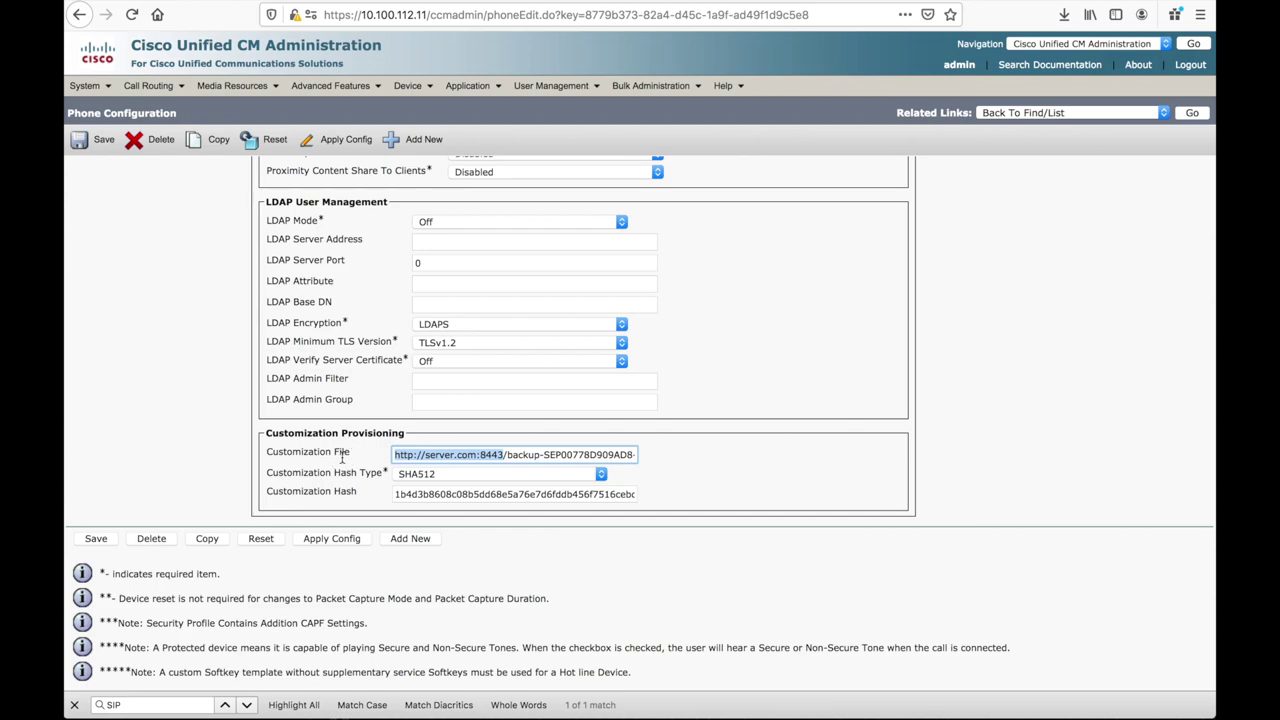
key("BackSpace")
key("Delete")
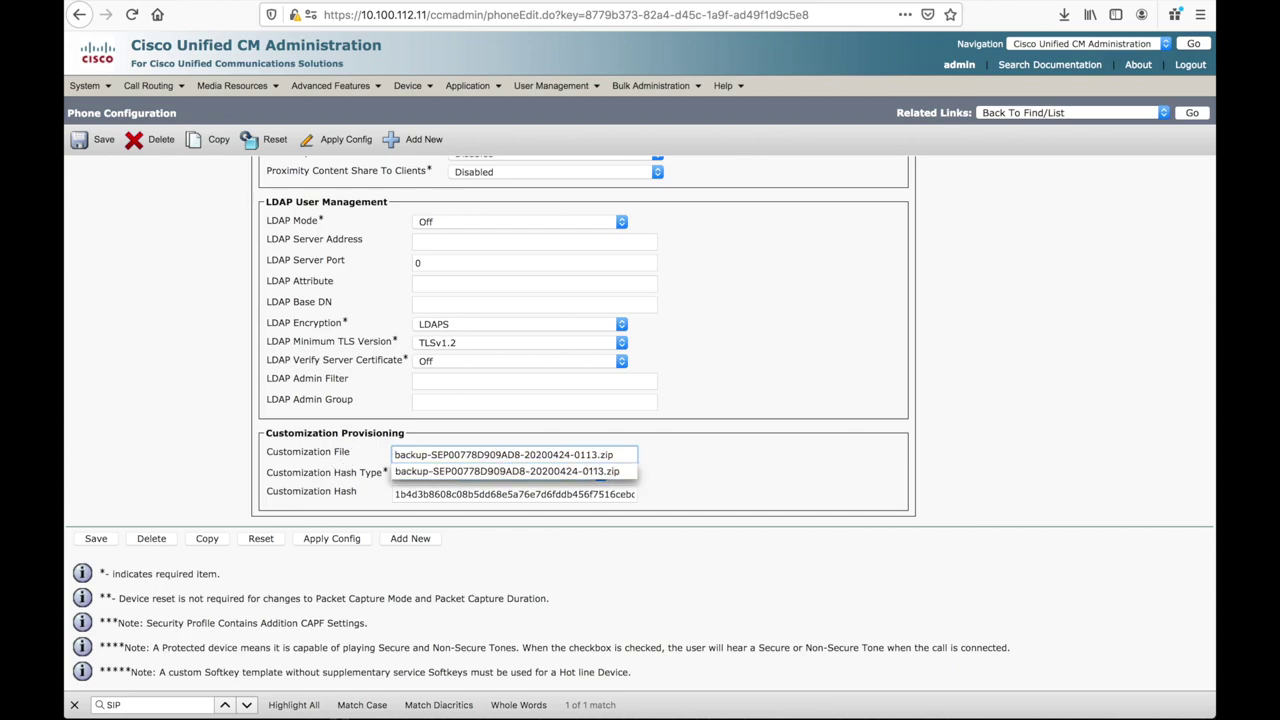
left_click(691, 457)
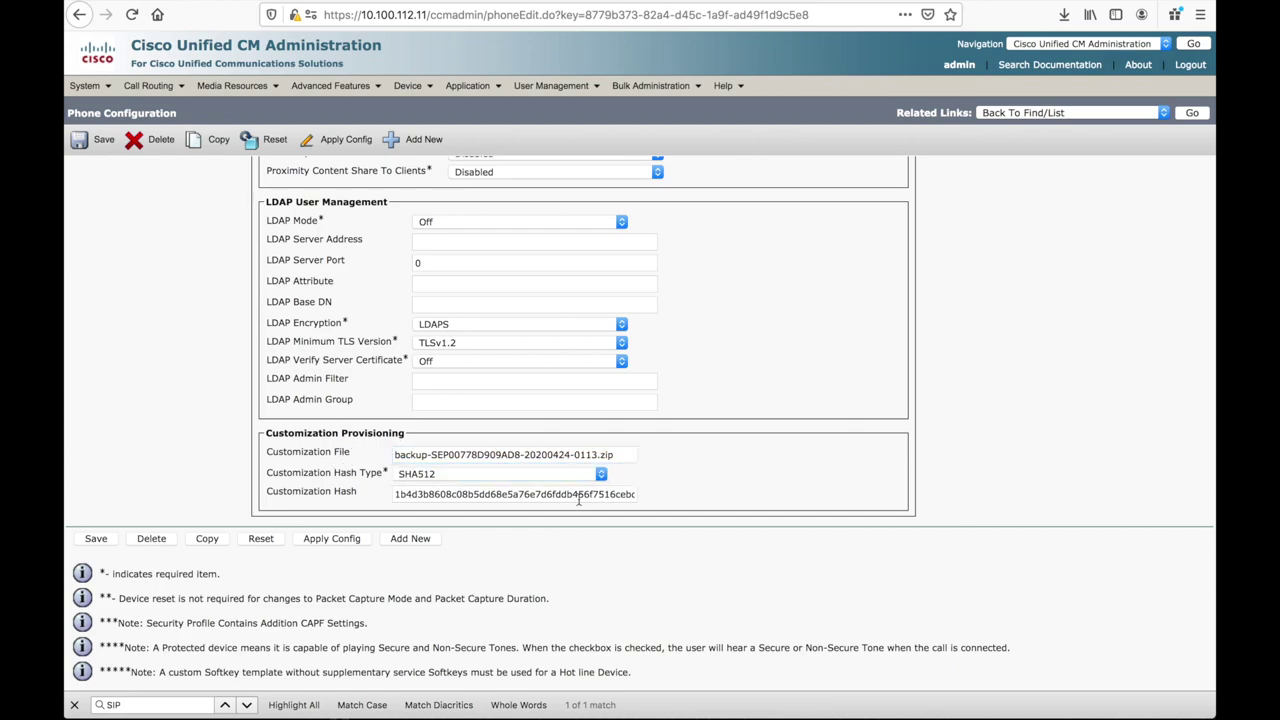
- Apply the phone configuration to the selected Cisco Webex Room Kit Pro device and confirm it
left_click(318, 541)
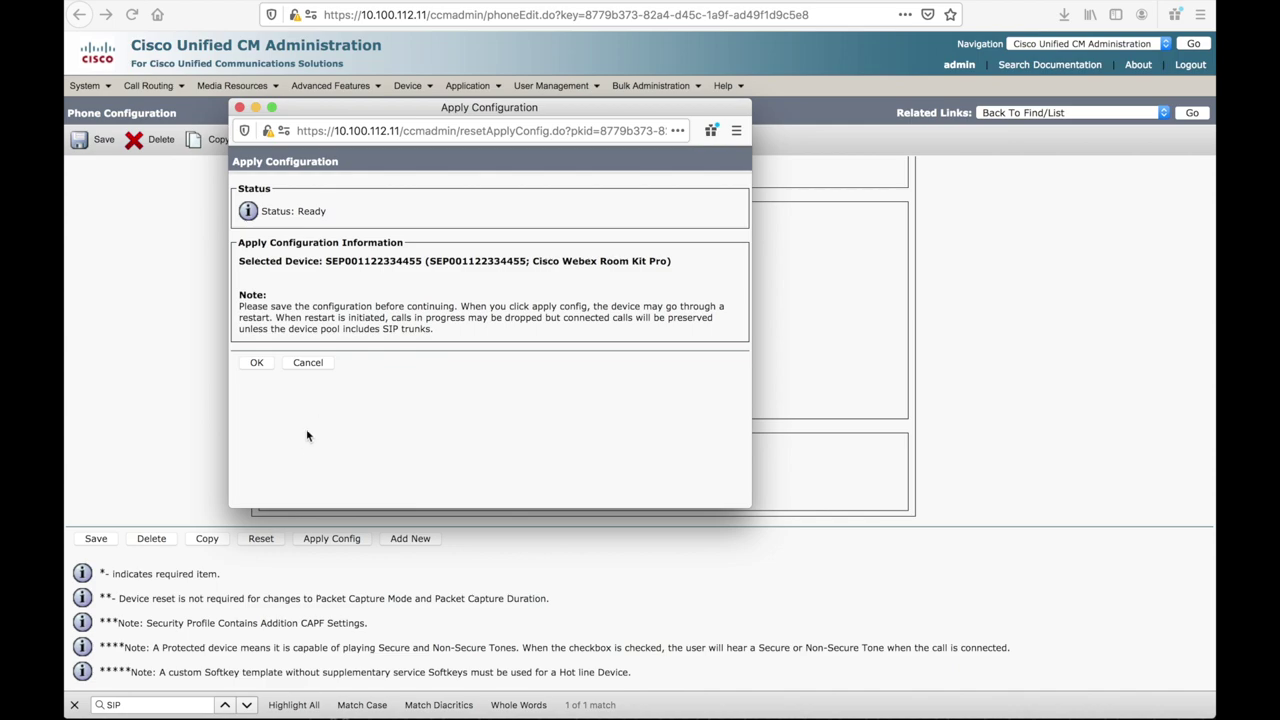
left_click(254, 362)
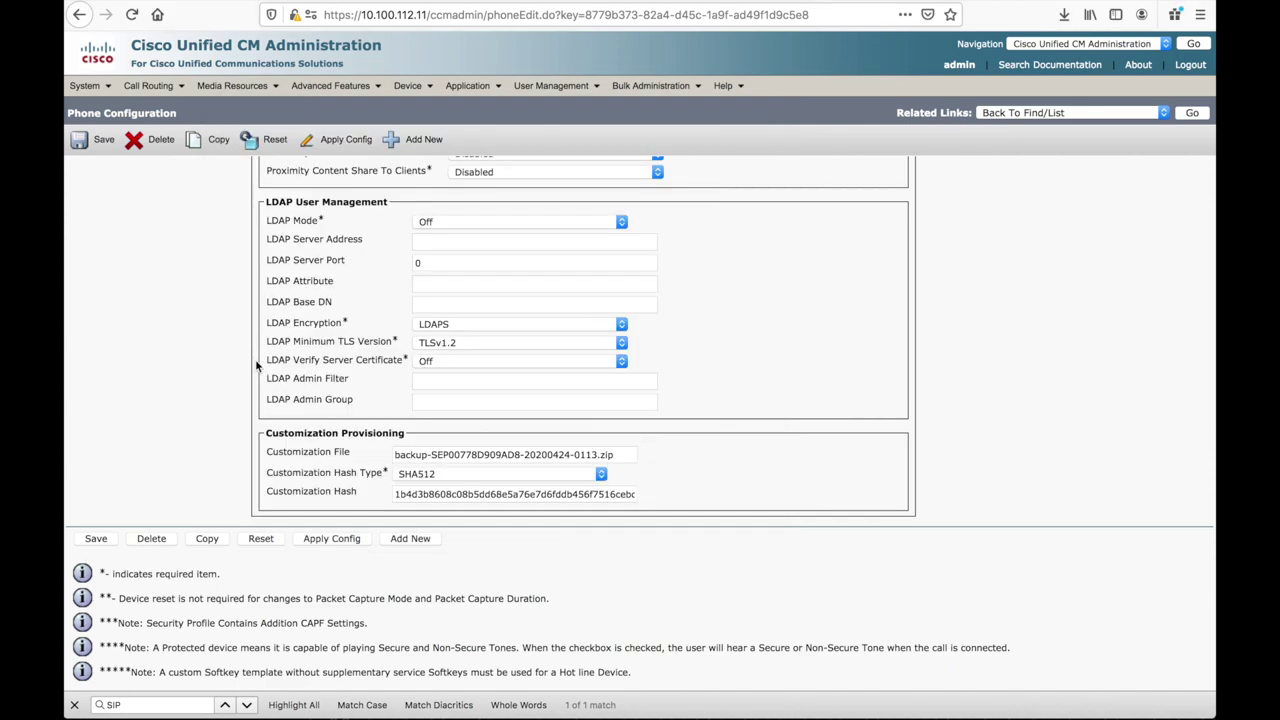